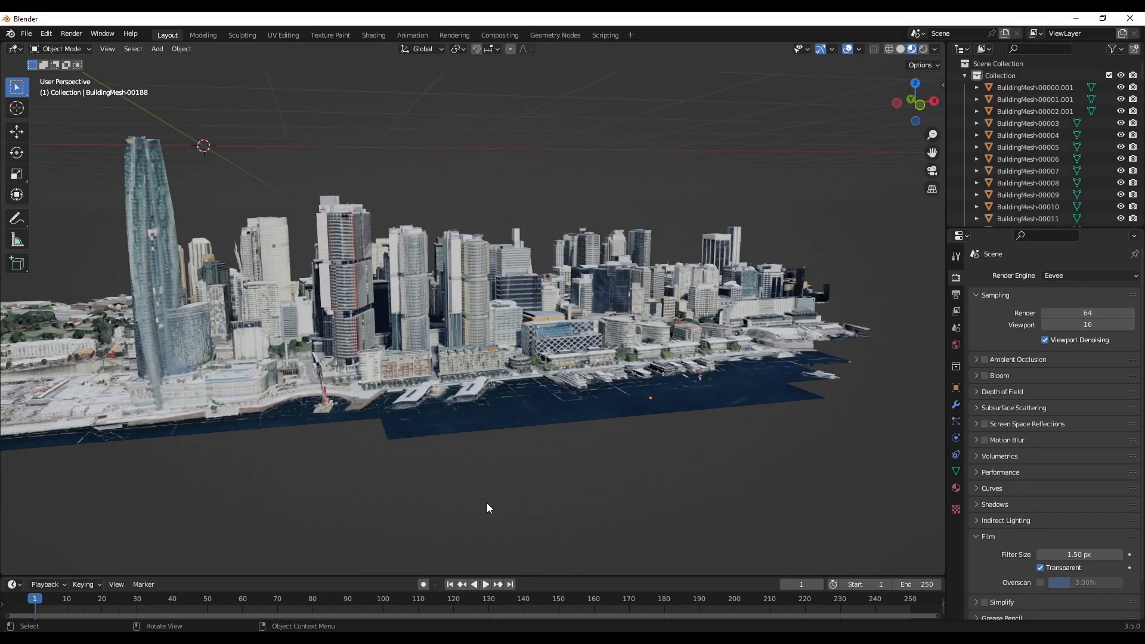
{"action": "middle_click_drag", "start_coordinate": [515, 503], "coordinate": [167, 530]}
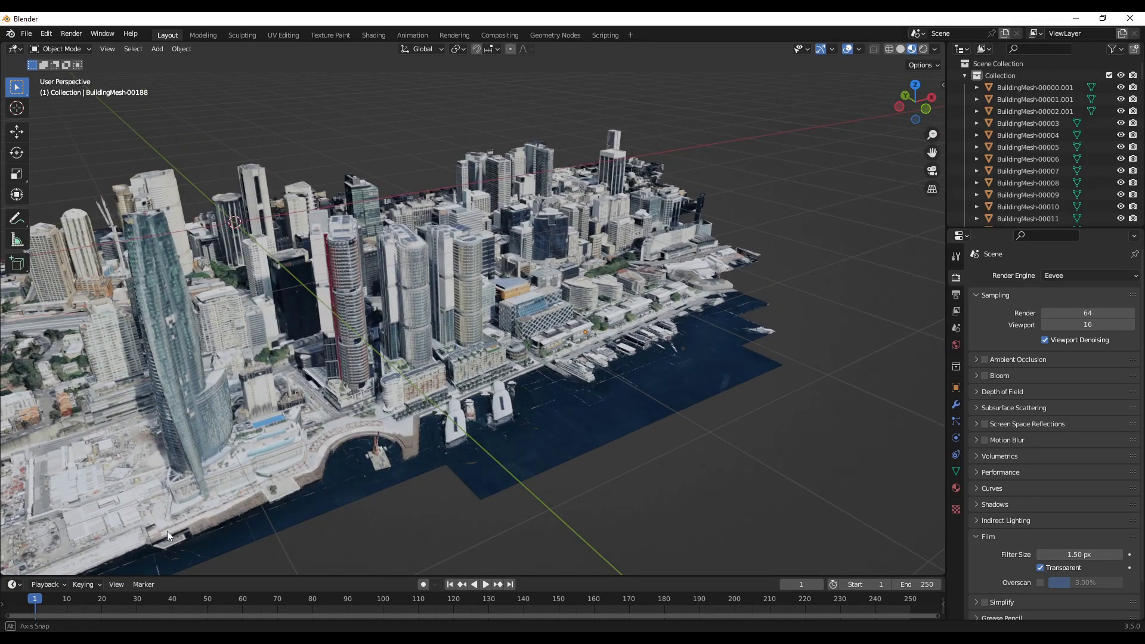
{"action": "middle_click_drag", "start_coordinate": [167, 531], "coordinate": [293, 501]}
{"action": "scroll", "coordinate": [70, 511], "scroll_direction": "up", "scroll_amount": 5}
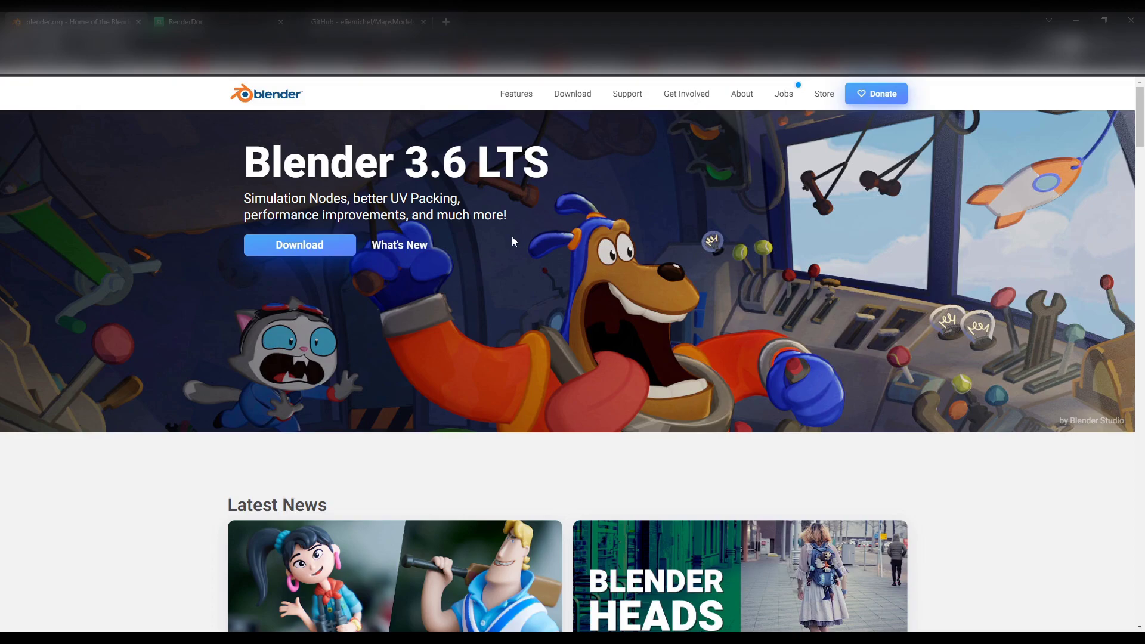
Step: Open the Previous Versions page in the download section of the Blender website
{"action": "left_click", "coordinate": [573, 106]}
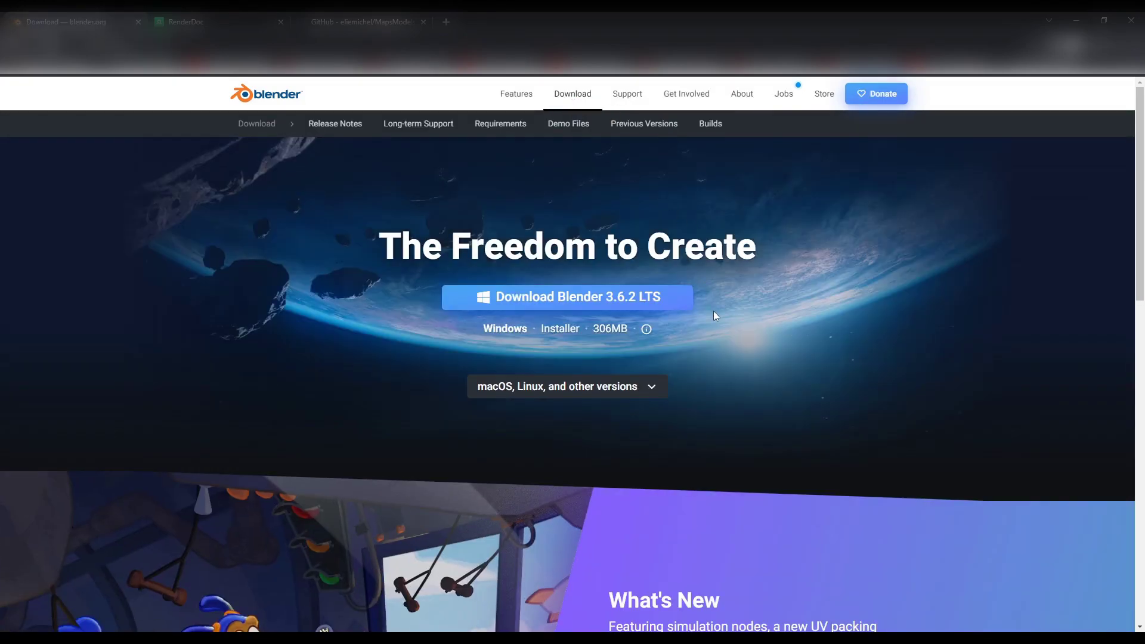
{"action": "left_click", "coordinate": [634, 132]}
{"action": "scroll", "coordinate": [582, 302], "scroll_direction": "down", "scroll_amount": 5}
{"action": "scroll", "coordinate": [583, 303], "scroll_direction": "down", "scroll_amount": 3}
{"action": "scroll", "coordinate": [327, 302], "scroll_direction": "up", "scroll_amount": 6}
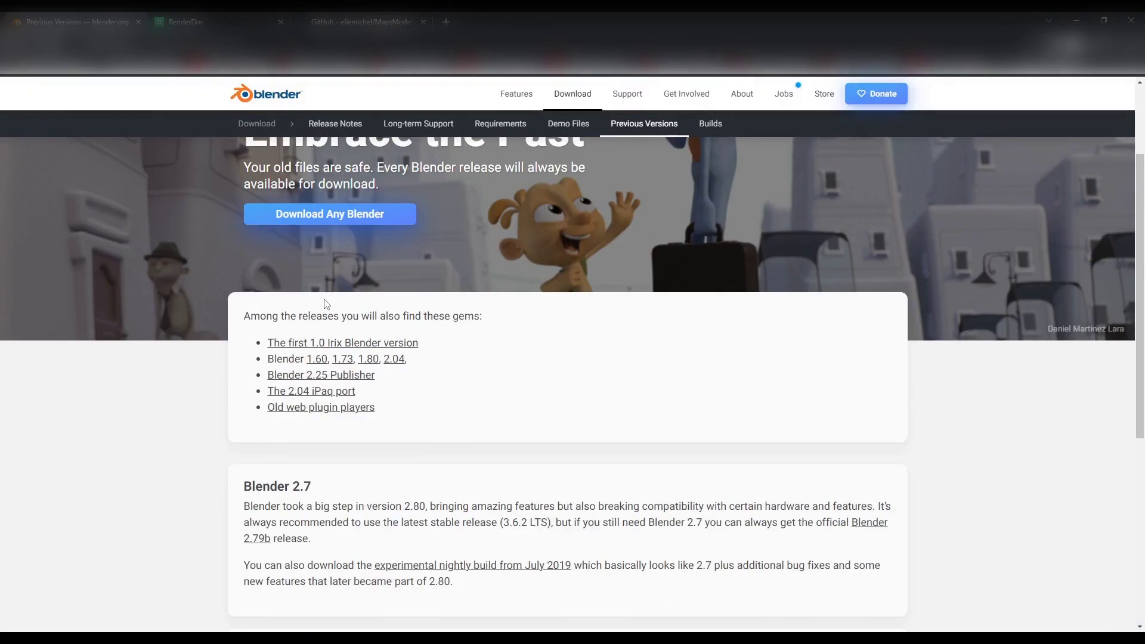
{"action": "scroll", "coordinate": [327, 304], "scroll_direction": "up", "scroll_amount": 2}
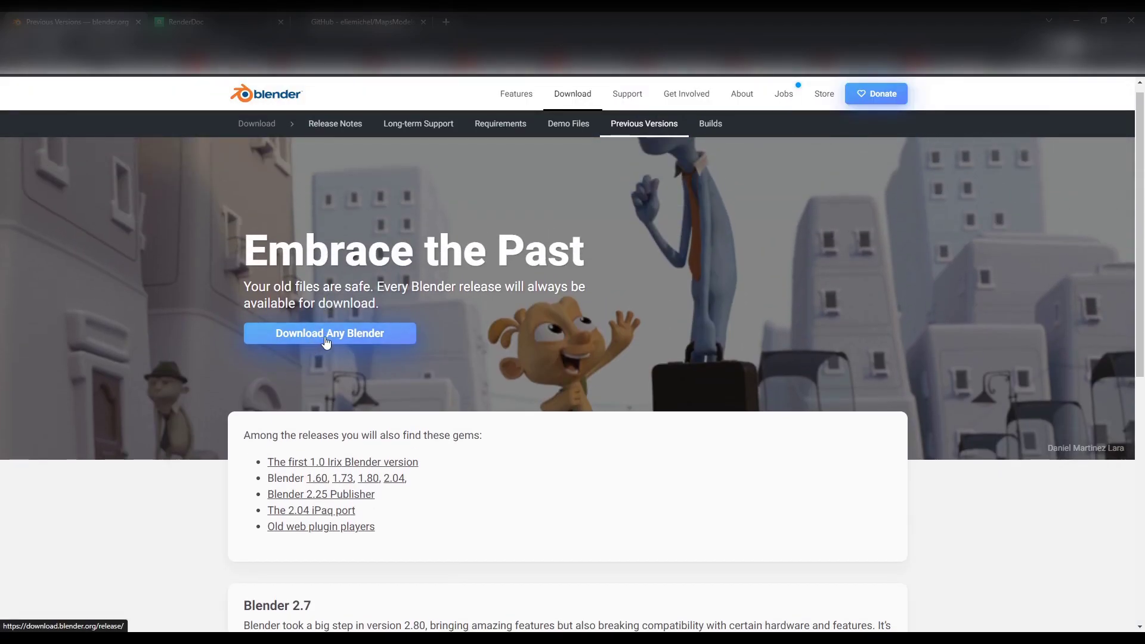
Step: Open the index of all Blender releases and go into the Blender3.5 folder
{"action": "left_click", "coordinate": [325, 337]}
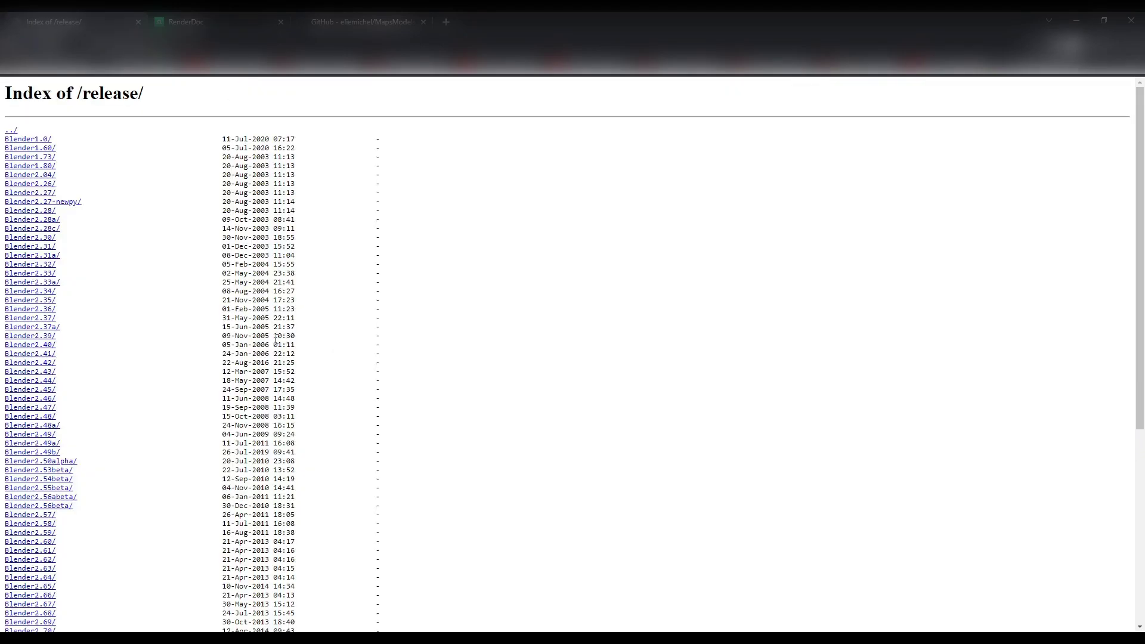
{"action": "scroll", "coordinate": [152, 276], "scroll_direction": "down", "scroll_amount": 5}
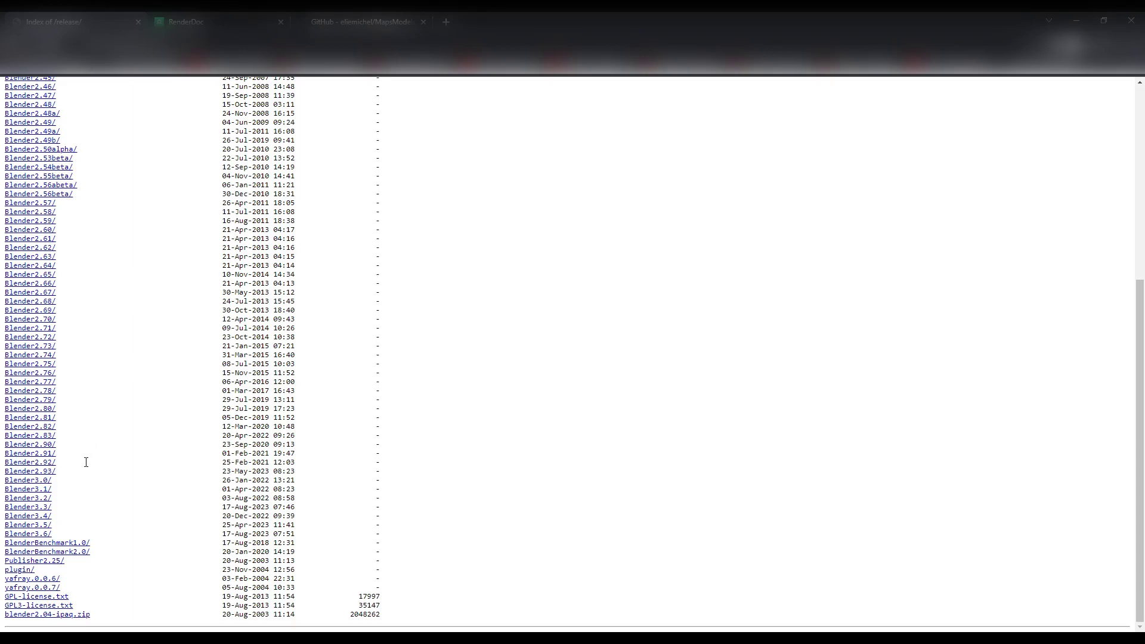
{"action": "left_click", "coordinate": [33, 527]}
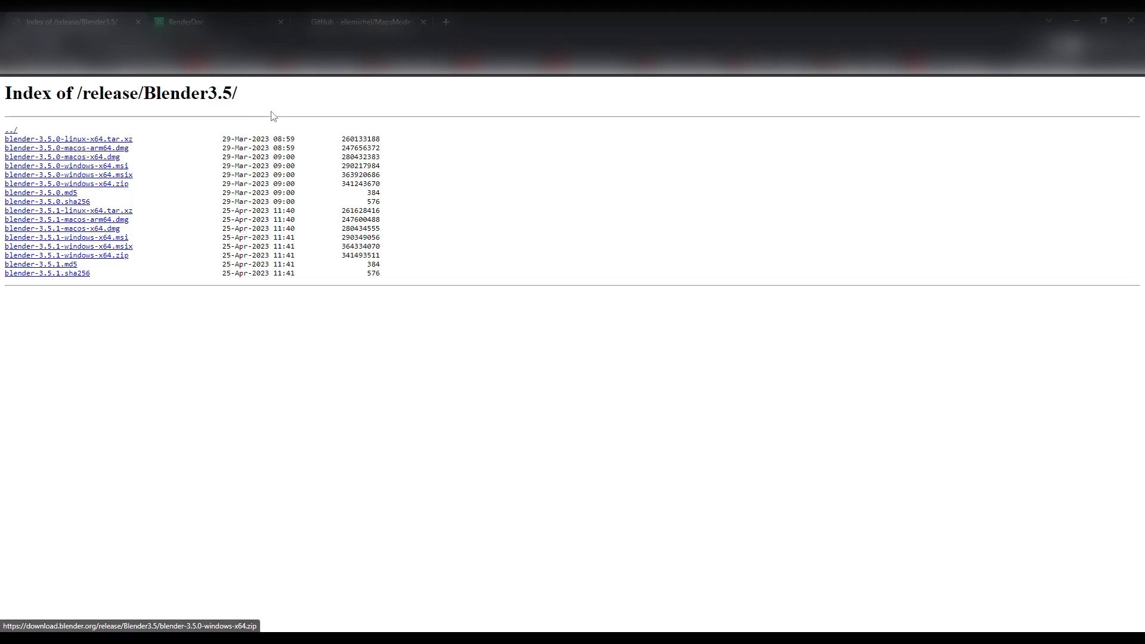
Step: Open RenderDoc's page of other builds and find the All Stable Builds list
{"action": "left_click", "coordinate": [196, 21]}
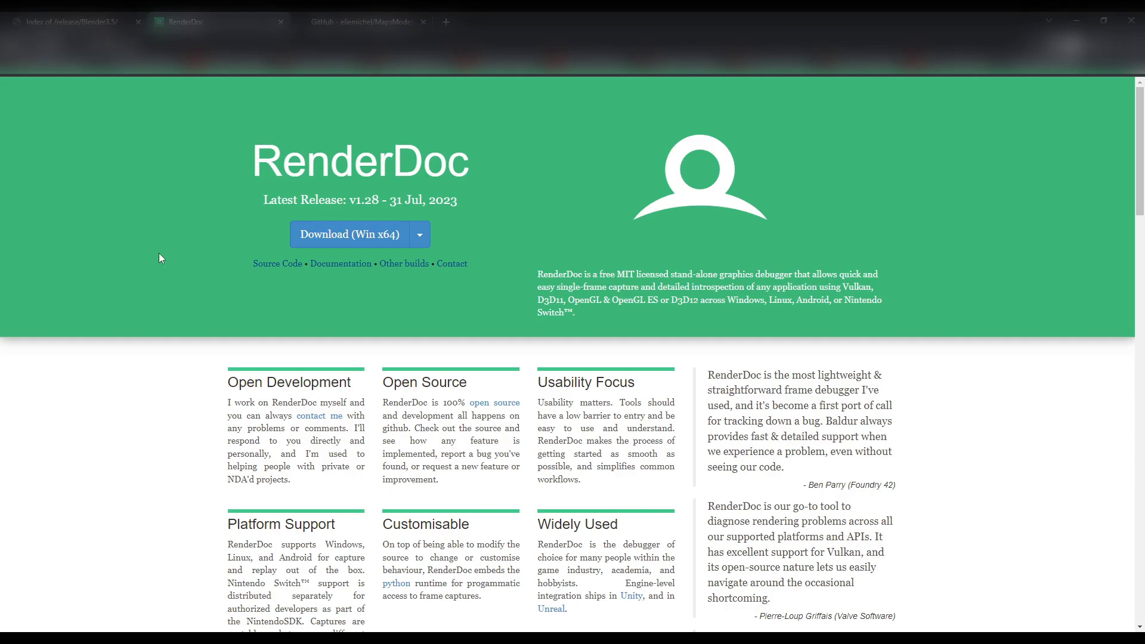
{"action": "left_click", "coordinate": [407, 270]}
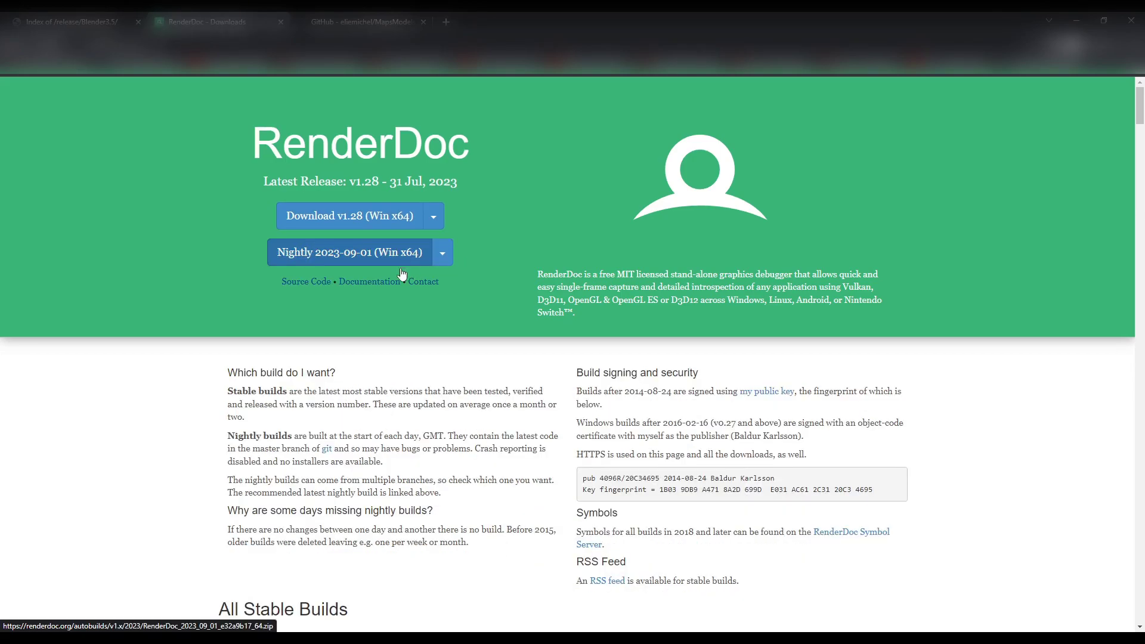
{"action": "scroll", "coordinate": [214, 313], "scroll_direction": "down", "scroll_amount": 10}
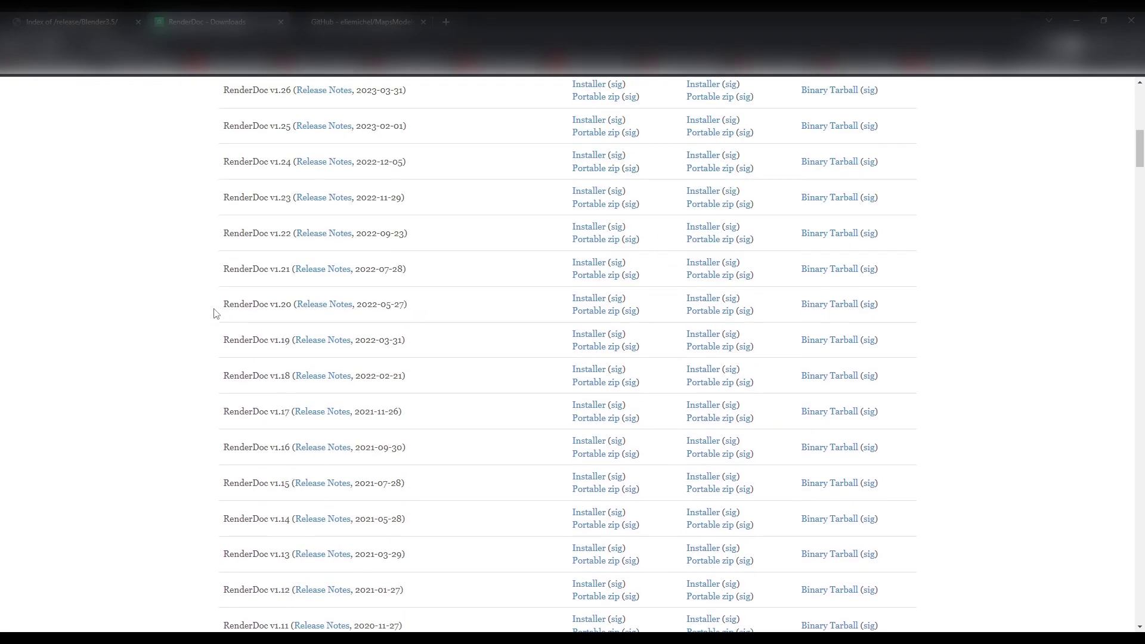
{"action": "scroll", "coordinate": [215, 313], "scroll_direction": "up", "scroll_amount": 3}
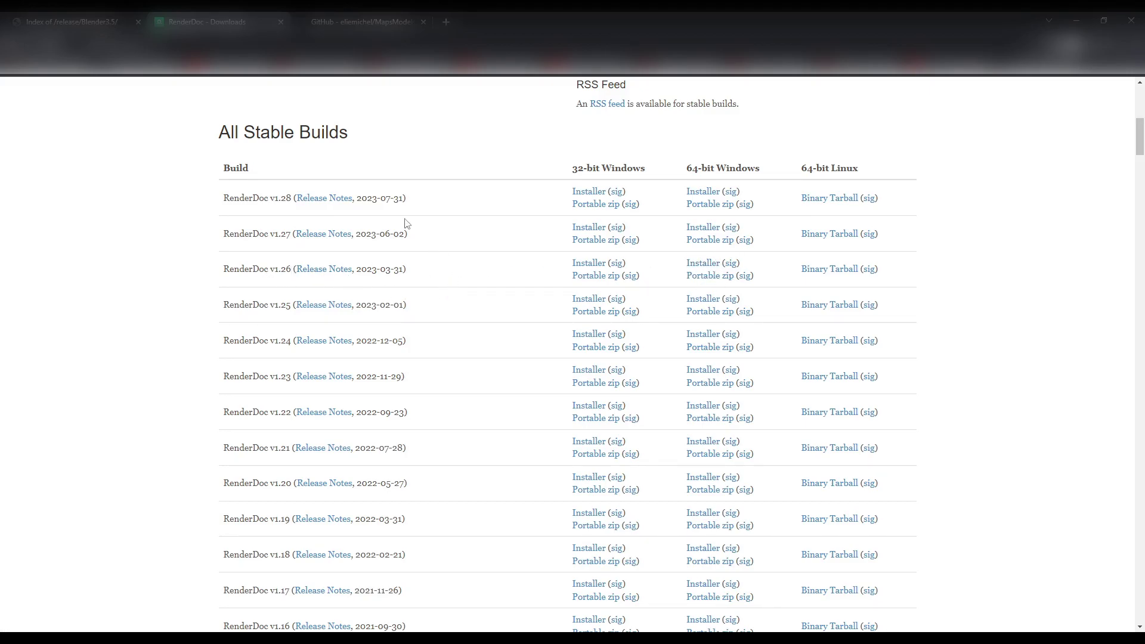
Step: Open the latest Maps Models Importer release, v0.6.2, on GitHub and find its downloadable assets
{"action": "left_click", "coordinate": [341, 22]}
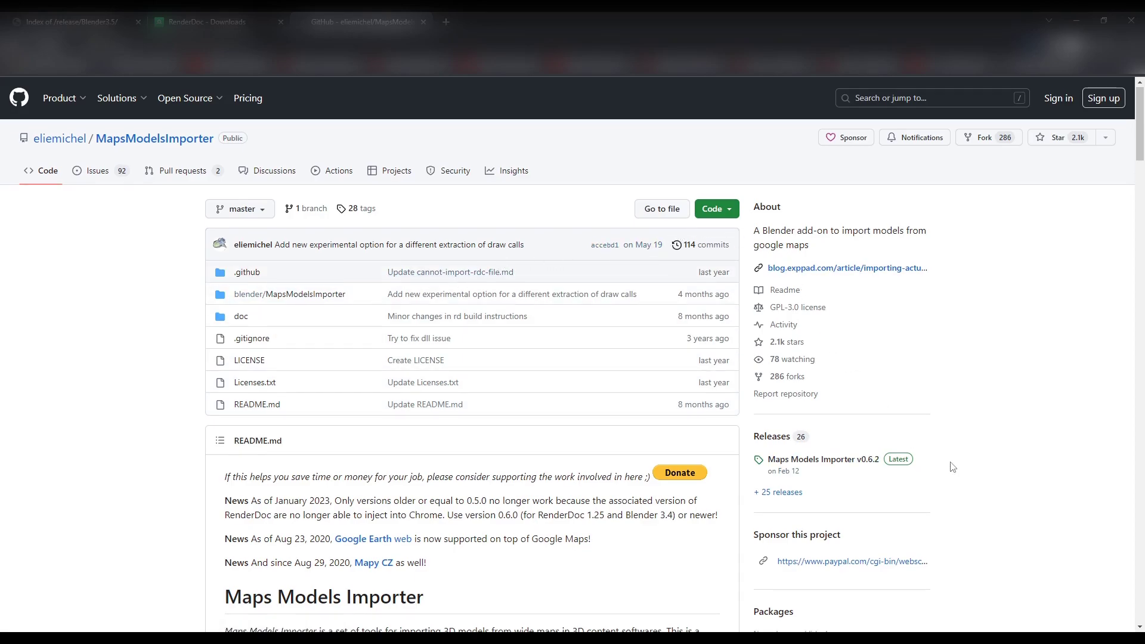
{"action": "scroll", "coordinate": [942, 453], "scroll_direction": "down", "scroll_amount": 1}
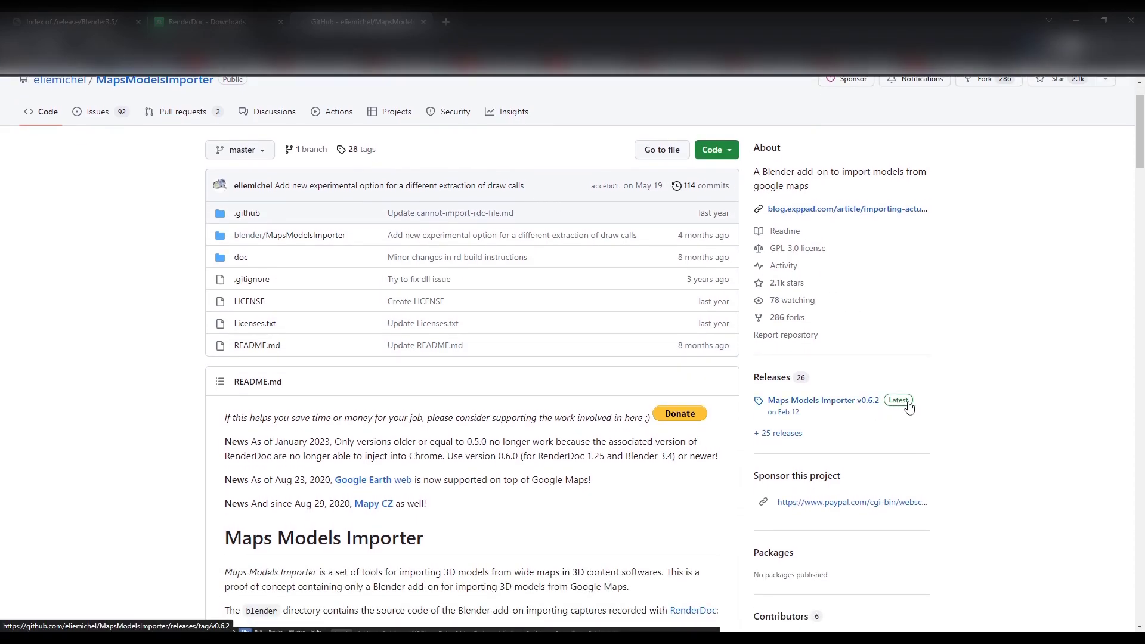
{"action": "left_click", "coordinate": [906, 405]}
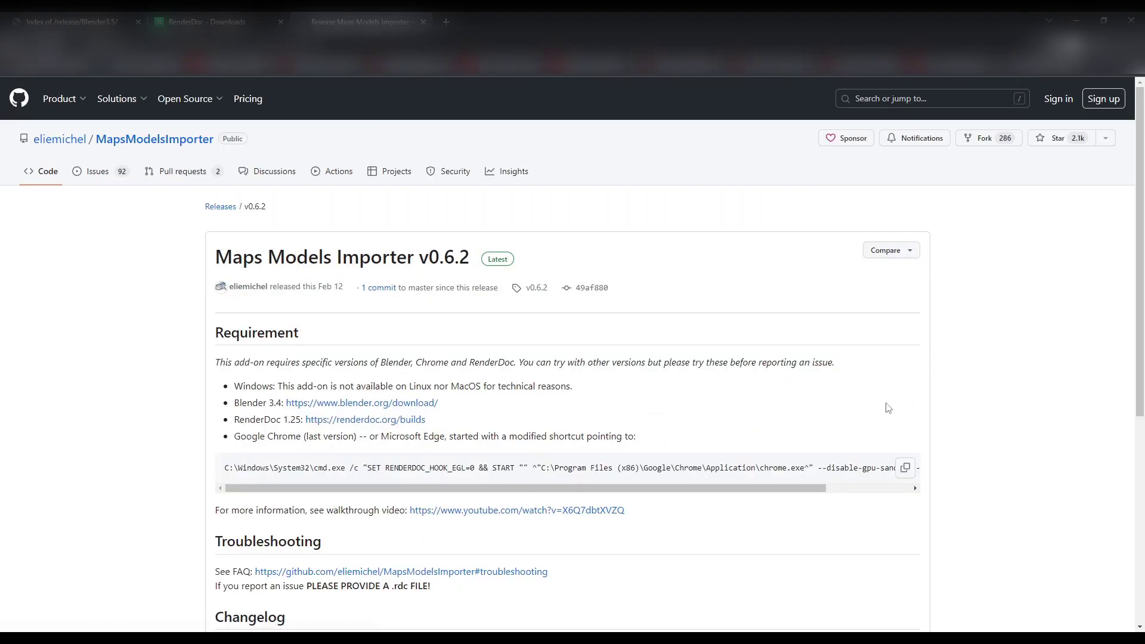
{"action": "scroll", "coordinate": [262, 437], "scroll_direction": "down", "scroll_amount": 2}
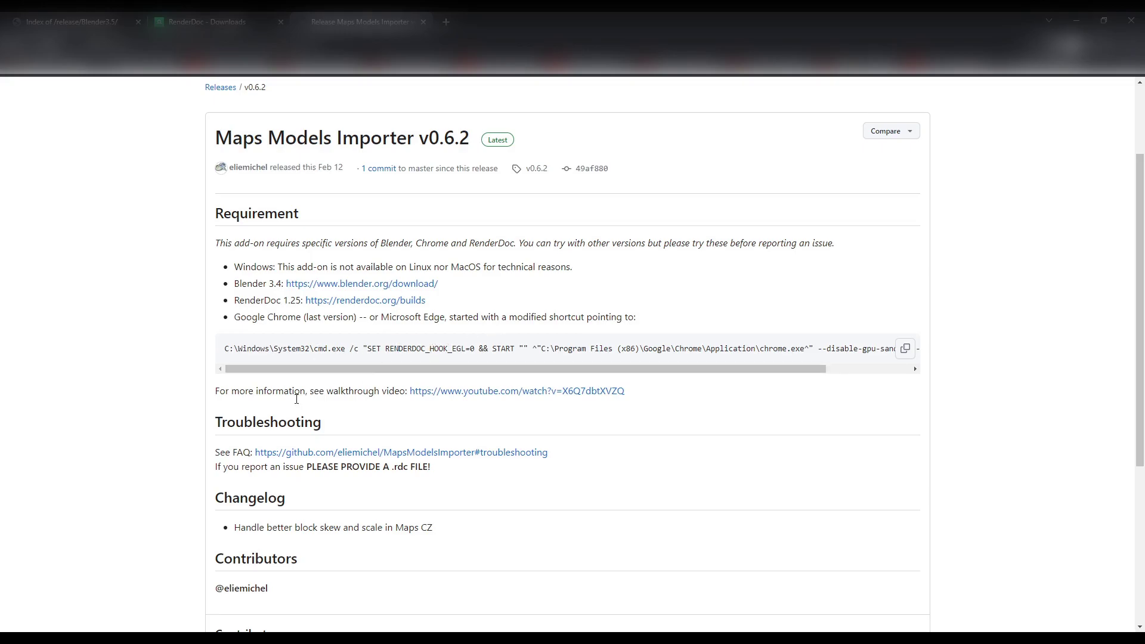
{"action": "scroll", "coordinate": [217, 412], "scroll_direction": "down", "scroll_amount": 5}
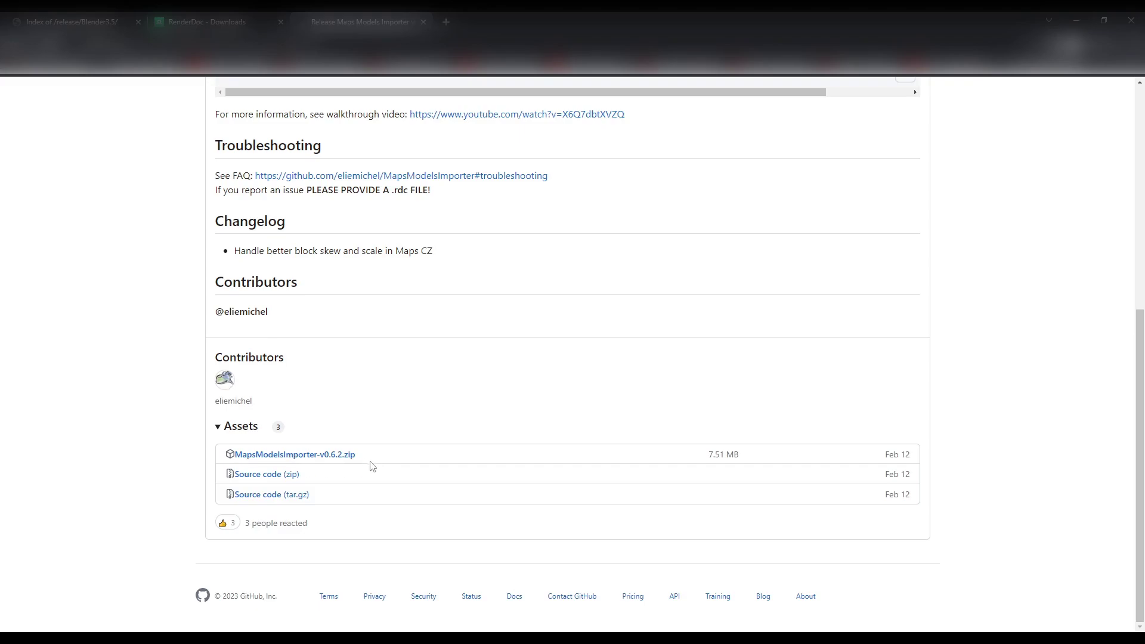
Step: Copy the modified Chrome shortcut command from the Requirement section of the Maps Models Importer release notes
{"action": "scroll", "coordinate": [339, 407], "scroll_direction": "up", "scroll_amount": 1}
{"action": "scroll", "coordinate": [340, 407], "scroll_direction": "up", "scroll_amount": 5}
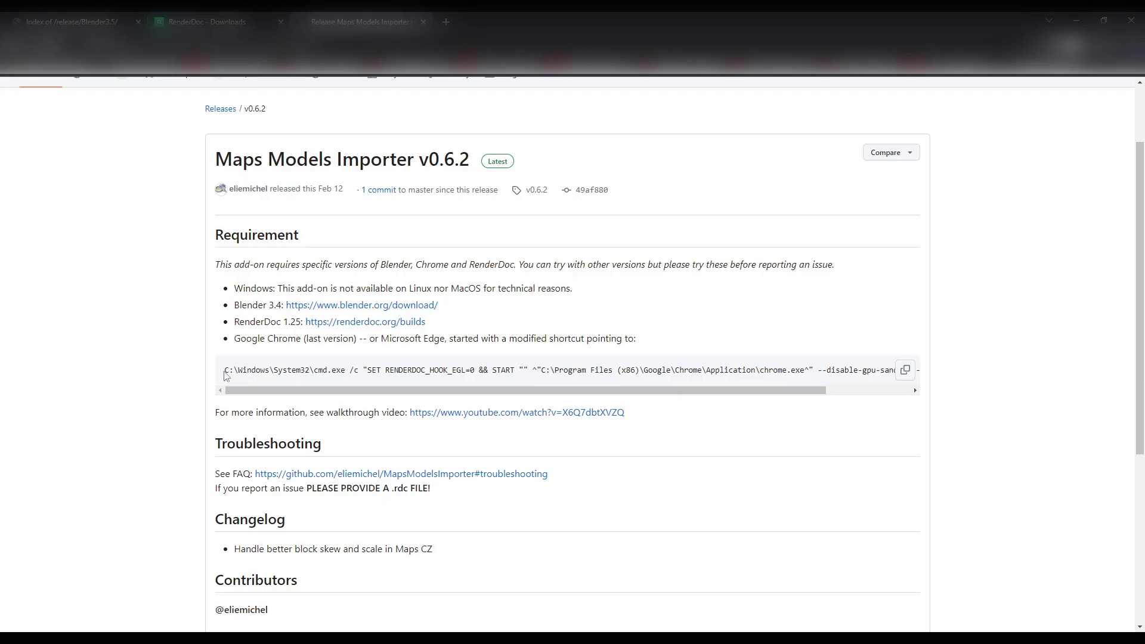
{"action": "left_click_drag", "start_coordinate": [225, 371], "coordinate": [915, 369]}
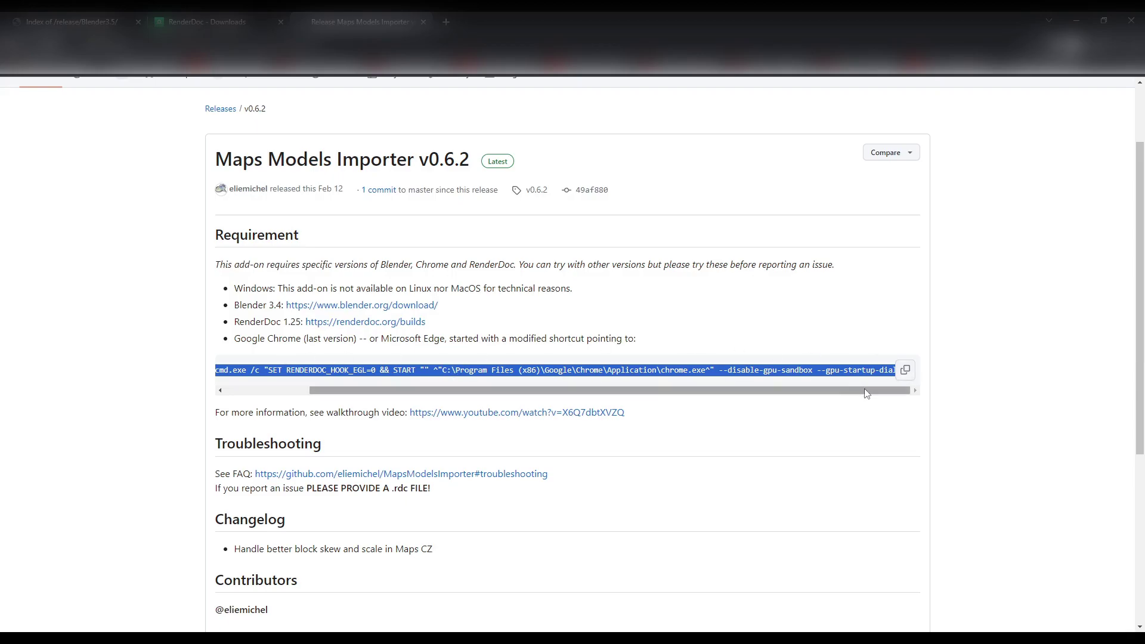
{"action": "left_click", "coordinate": [906, 370]}
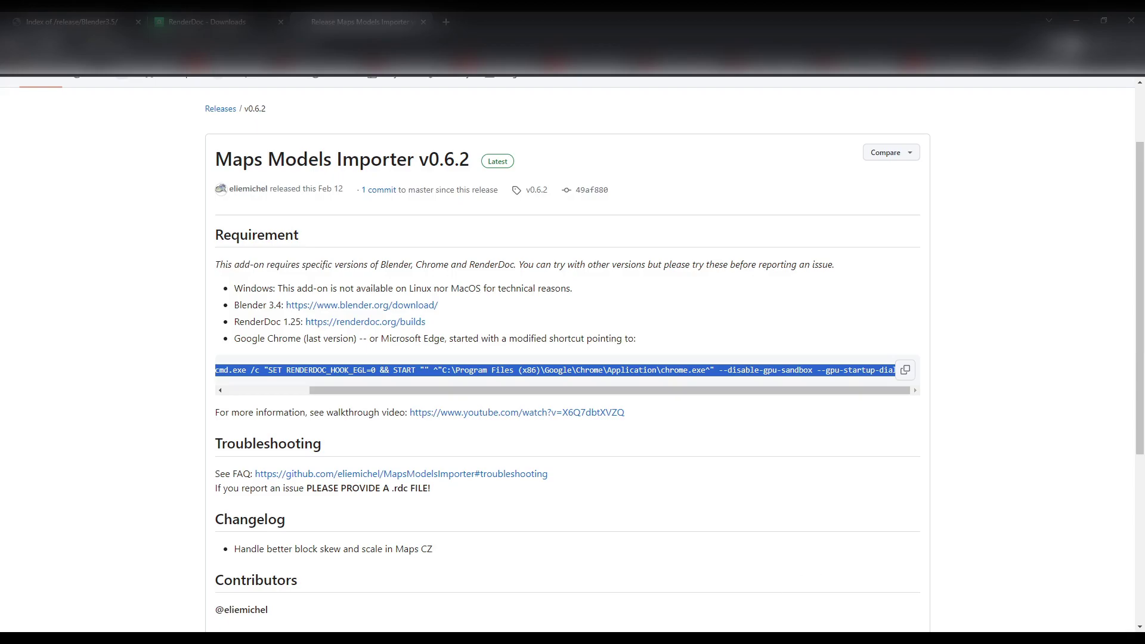
Step: Switch to Notepad to review the Chrome path in the launch command, and minimize the window
{"action": "left_click", "coordinate": [546, 637]}
{"action": "left_click", "coordinate": [737, 382]}
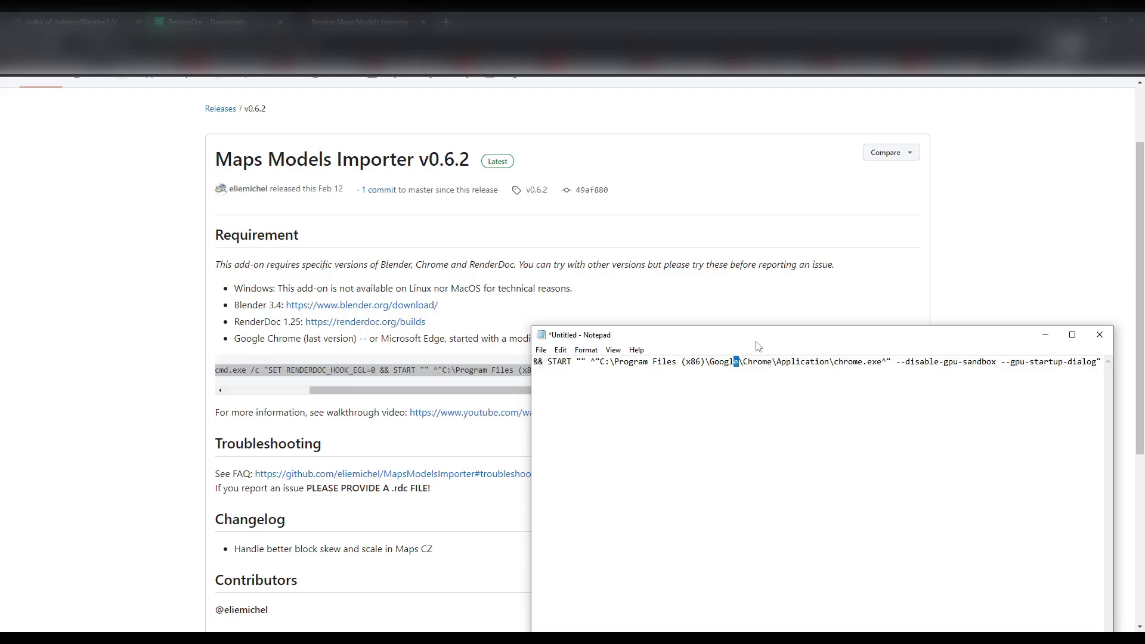
{"action": "left_click", "coordinate": [838, 380]}
{"action": "left_click", "coordinate": [1045, 335]}
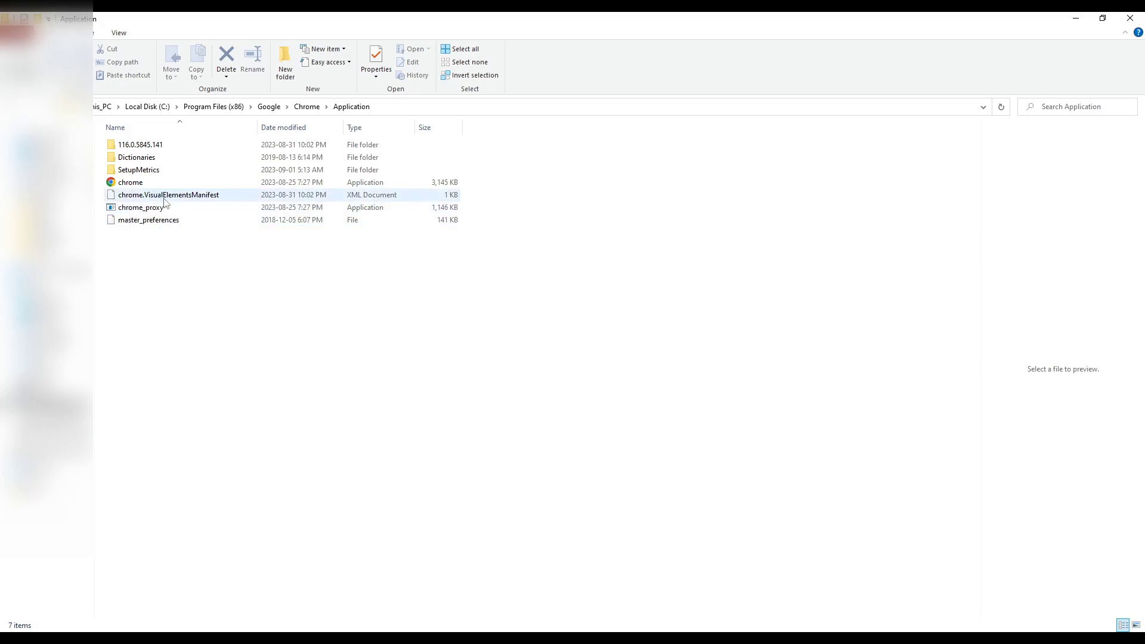
Step: Create a desktop shortcut for the chrome application from the Google Chrome Application folder
{"action": "mouse_move", "coordinate": [162, 191]}
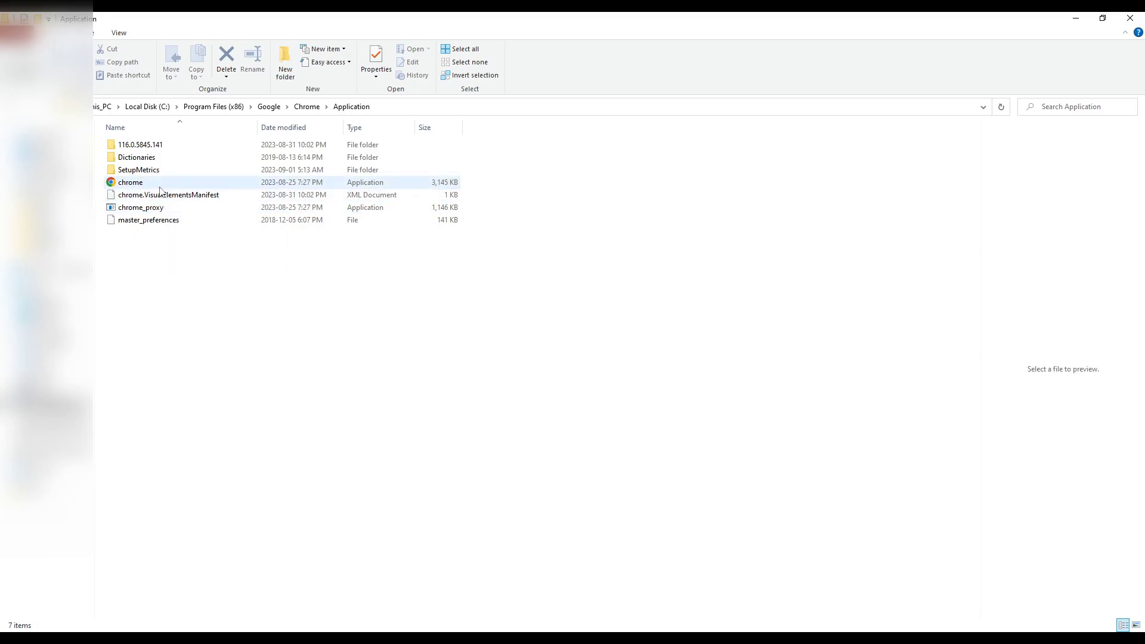
{"action": "left_click", "coordinate": [135, 186]}
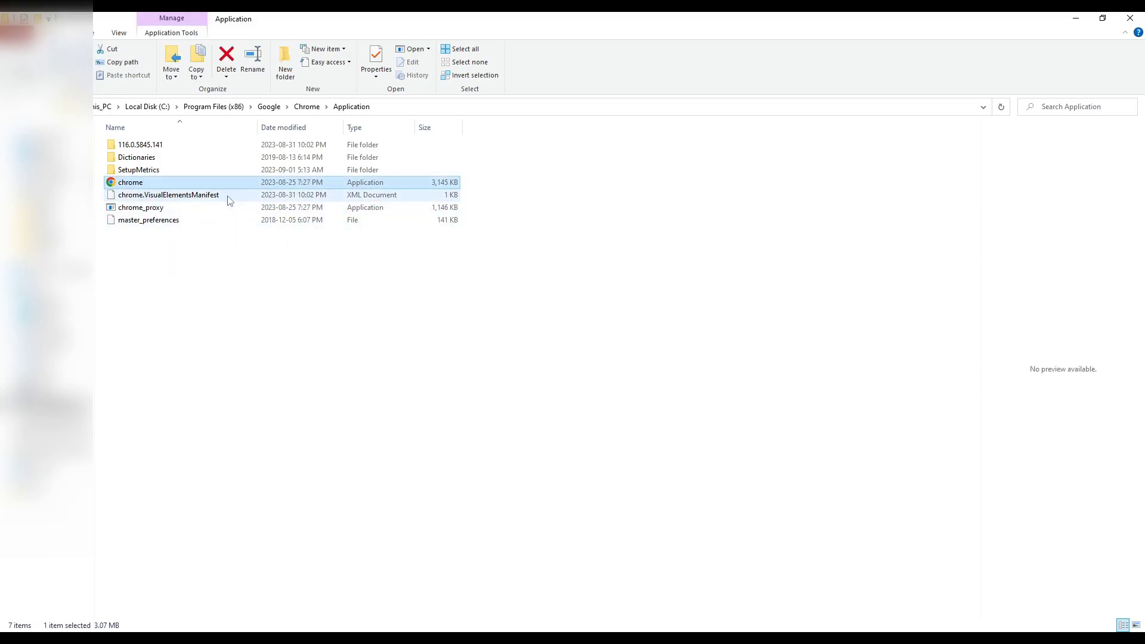
{"action": "right_click", "coordinate": [130, 186]}
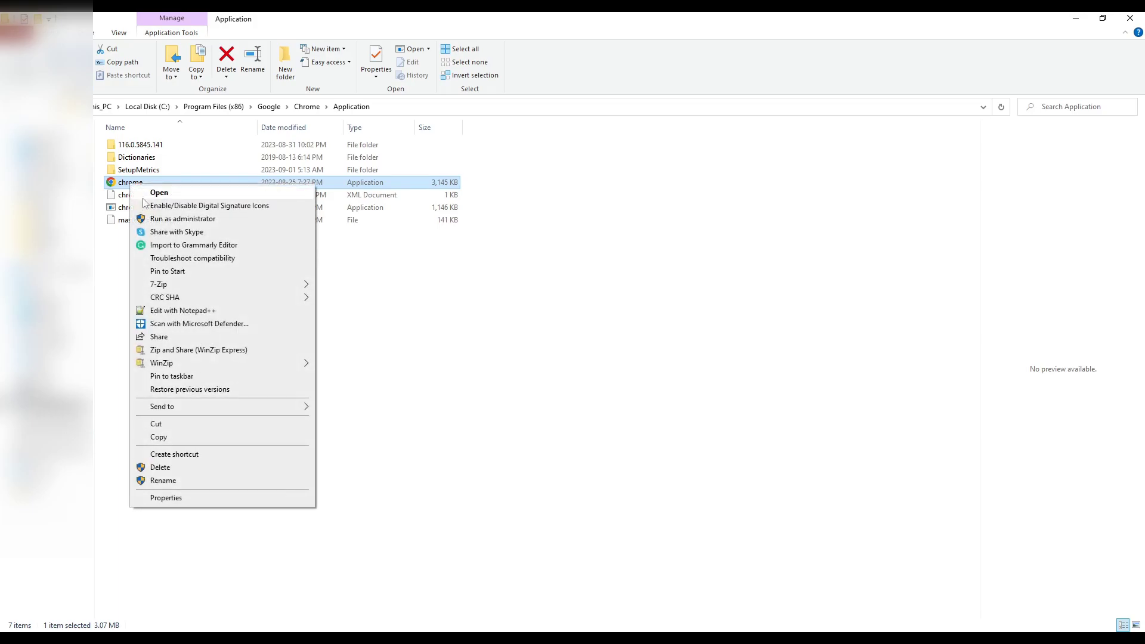
{"action": "left_click", "coordinate": [174, 455]}
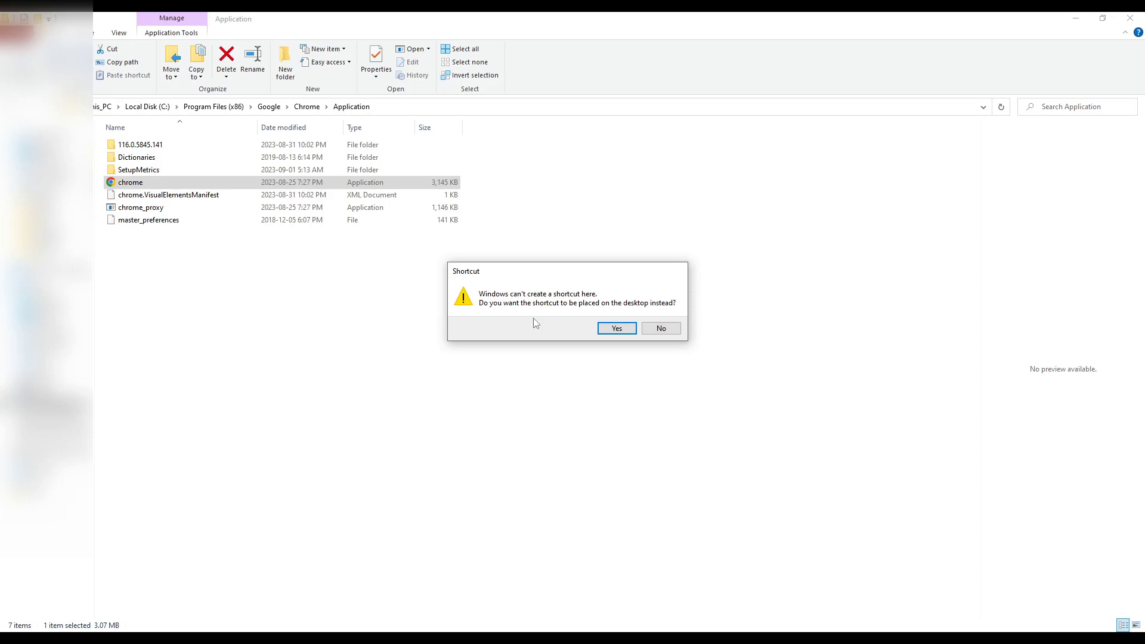
{"action": "left_click", "coordinate": [617, 329]}
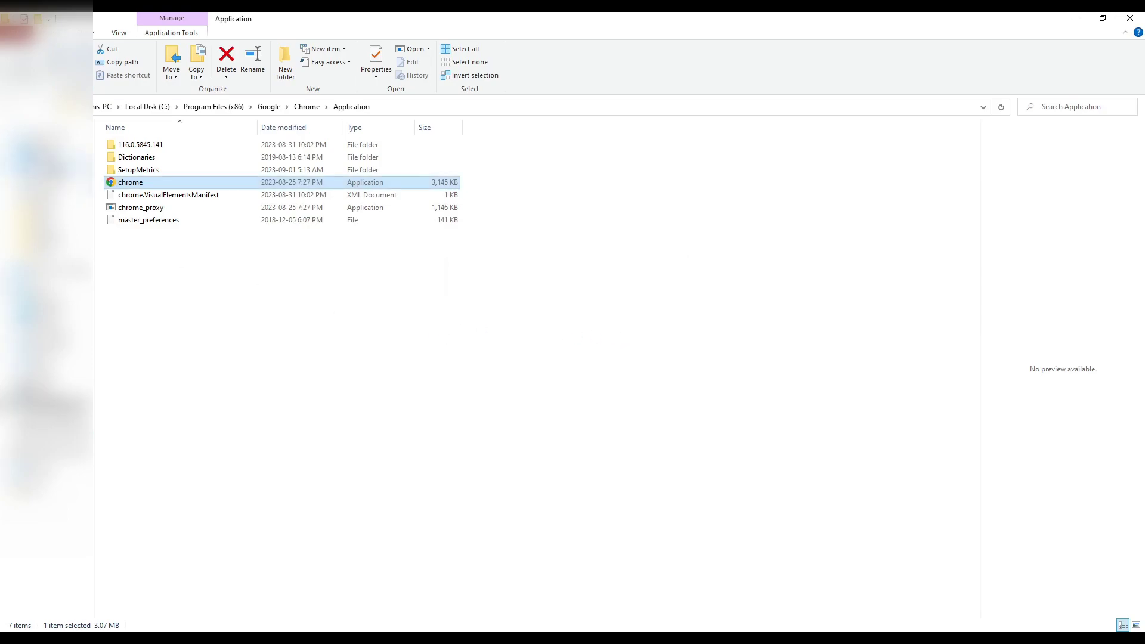
Step: Go to the Desktop folder and open the properties of the chrome shortcut
{"action": "left_click", "coordinate": [57, 173]}
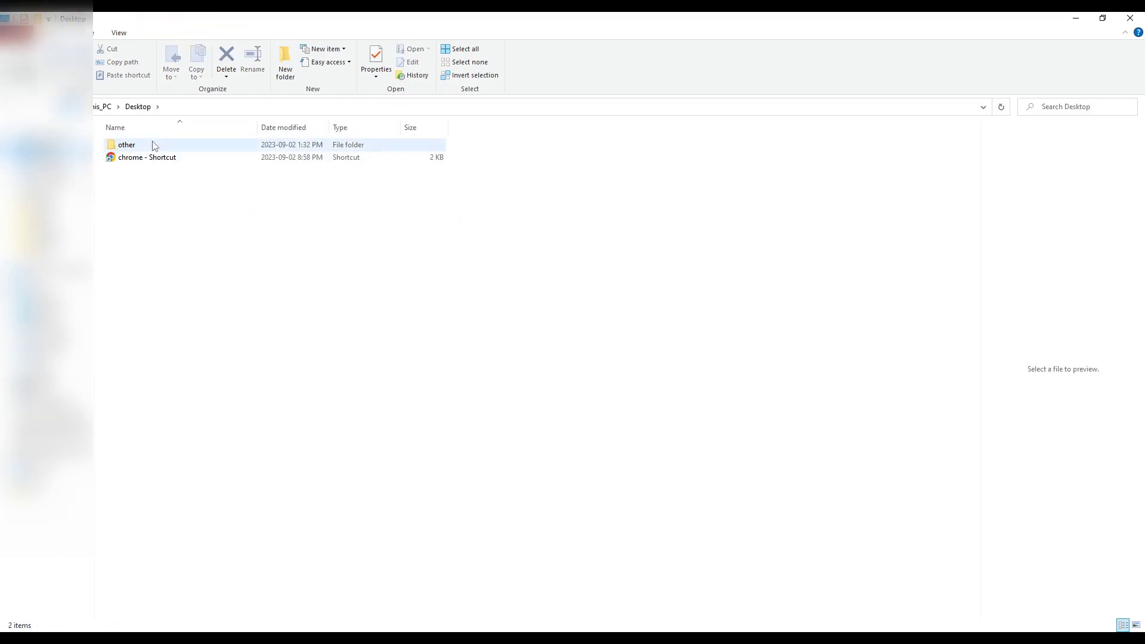
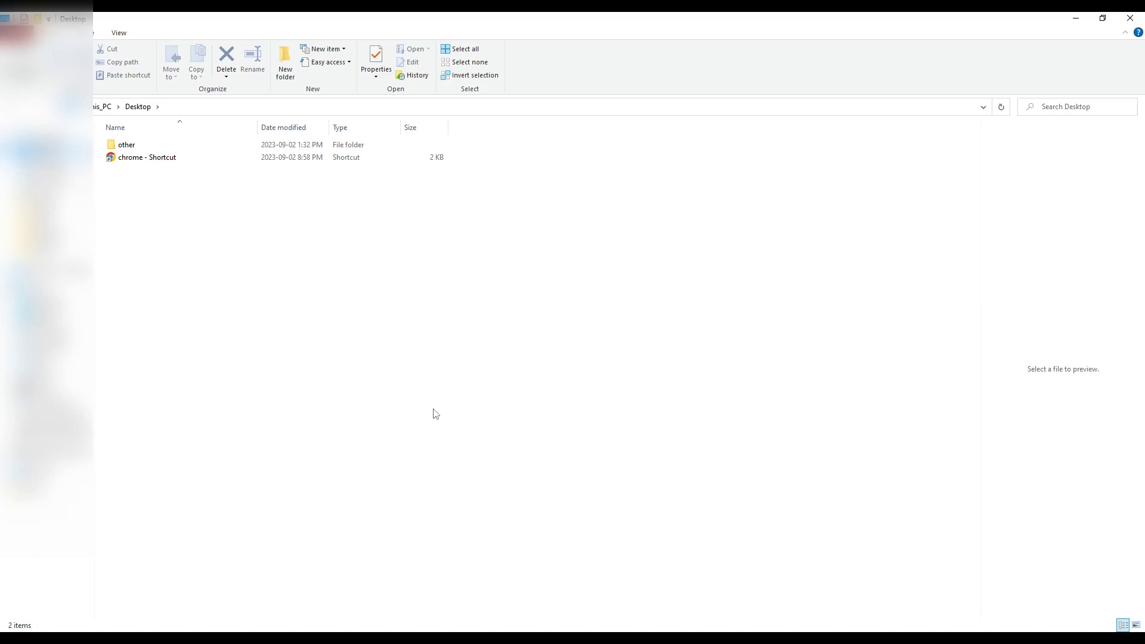
{"action": "left_click", "coordinate": [130, 158]}
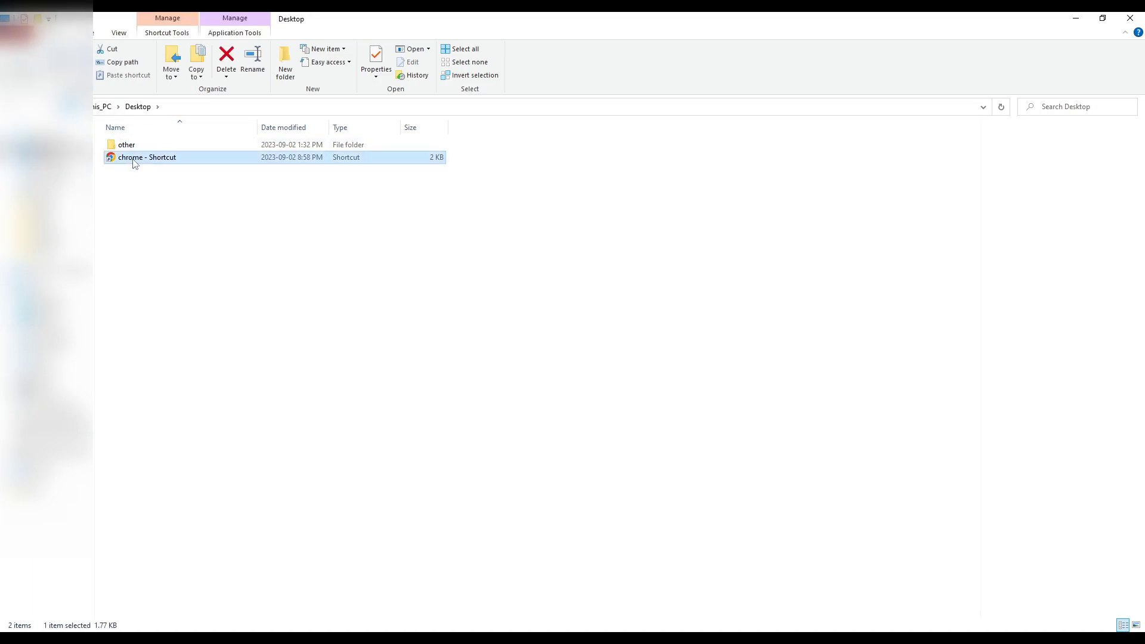
{"action": "right_click", "coordinate": [135, 163]}
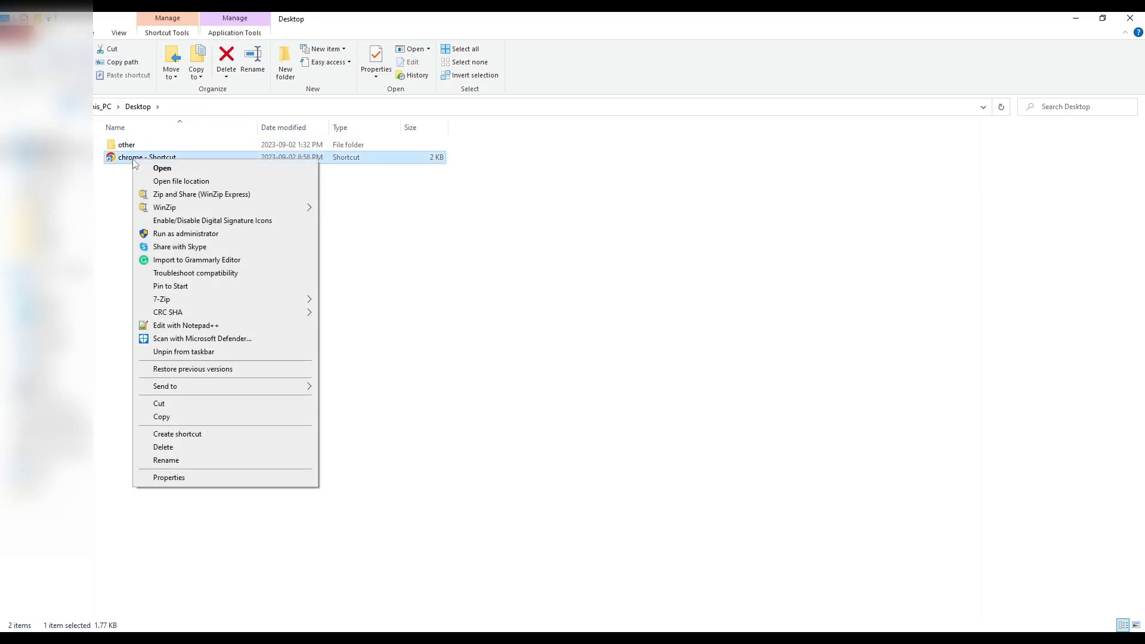
{"action": "left_click", "coordinate": [171, 483]}
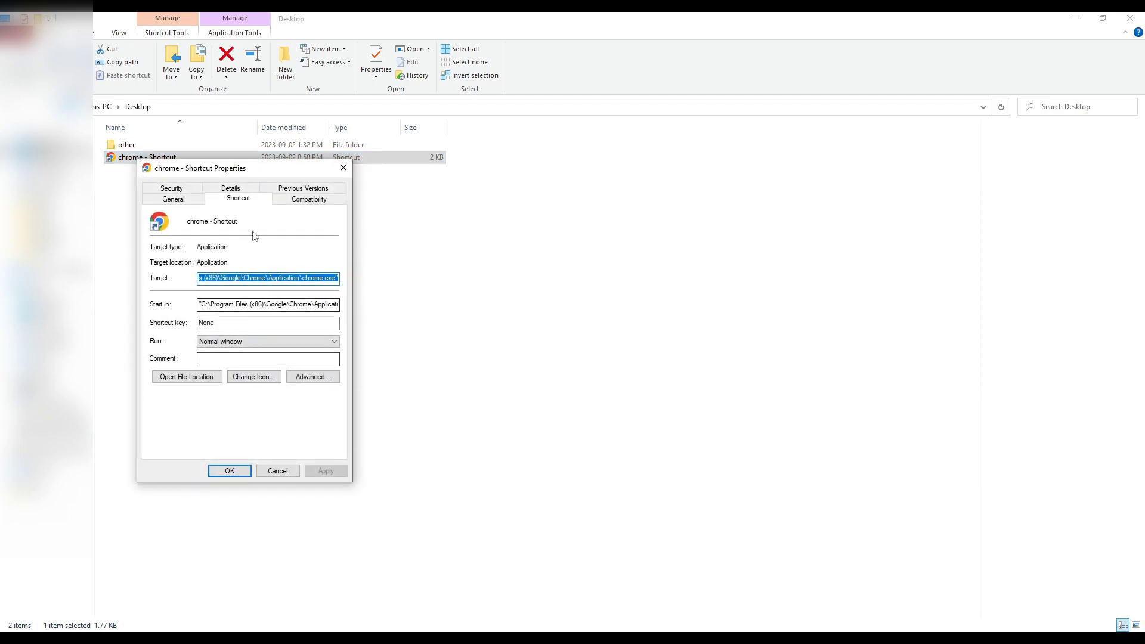
Step: Replace the chrome shortcut's target with the full launch command from Notepad, ending in --disable-gpu-sandbox --gpu-startup-dialog, and apply the change
{"action": "left_click", "coordinate": [243, 206]}
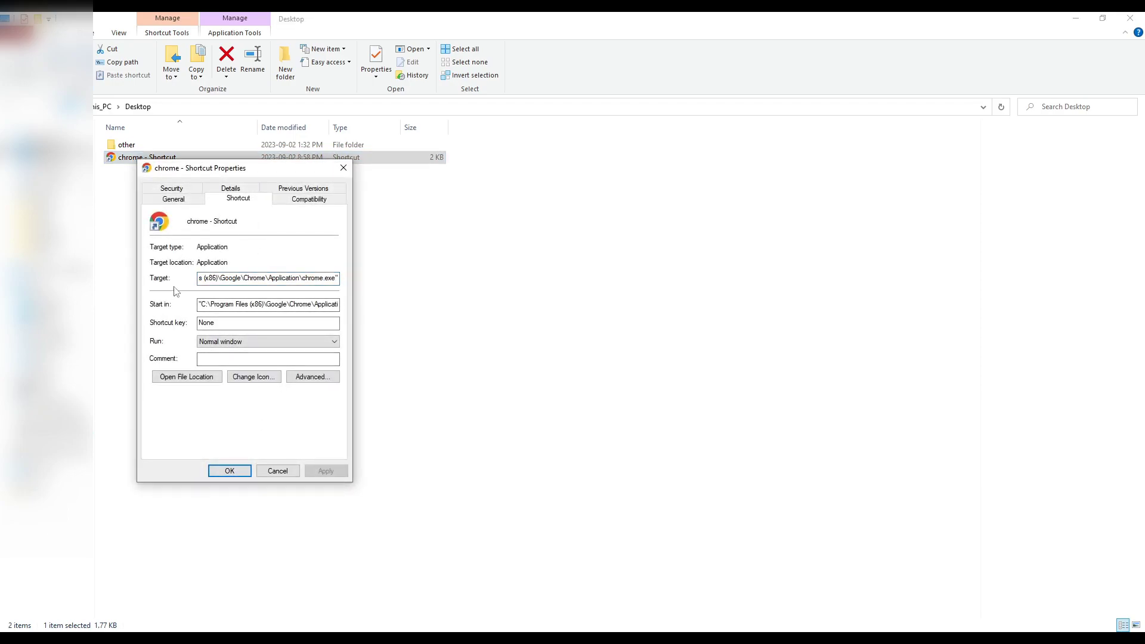
{"action": "double_click", "coordinate": [270, 280]}
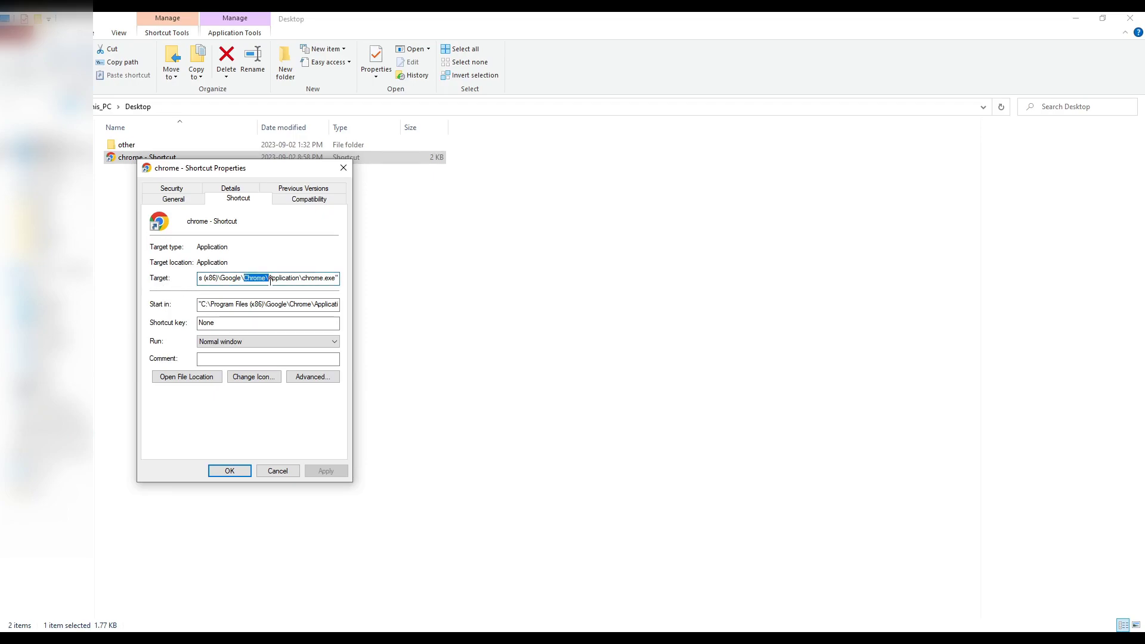
{"action": "key", "text": "ctrl+a"}
{"action": "key", "text": "BackSpace"}
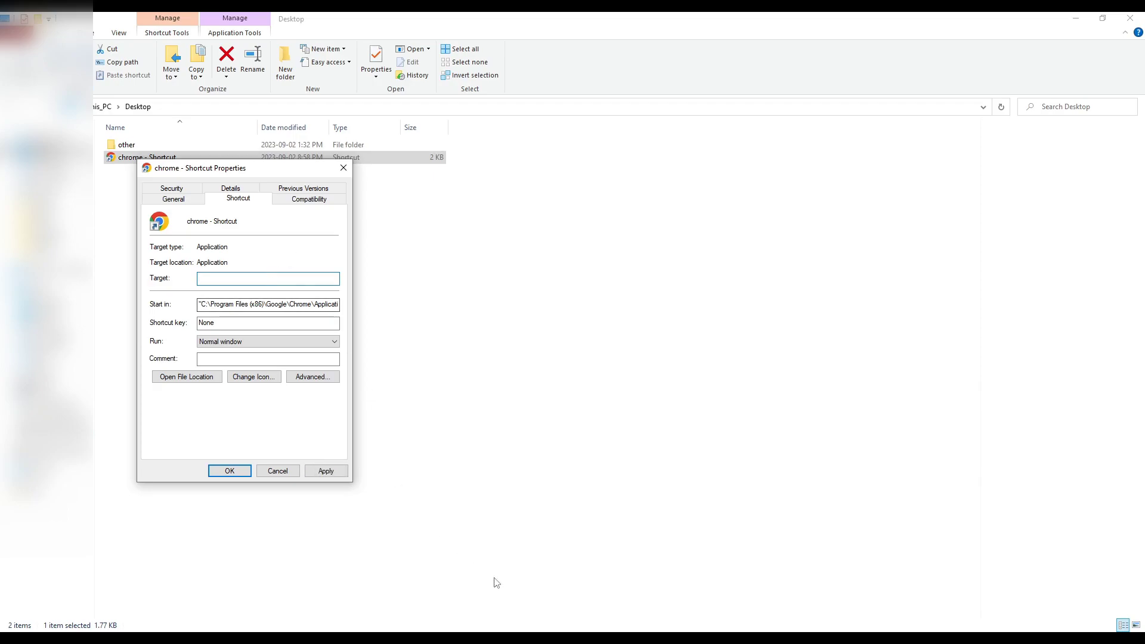
{"action": "key", "text": "alt+Tab"}
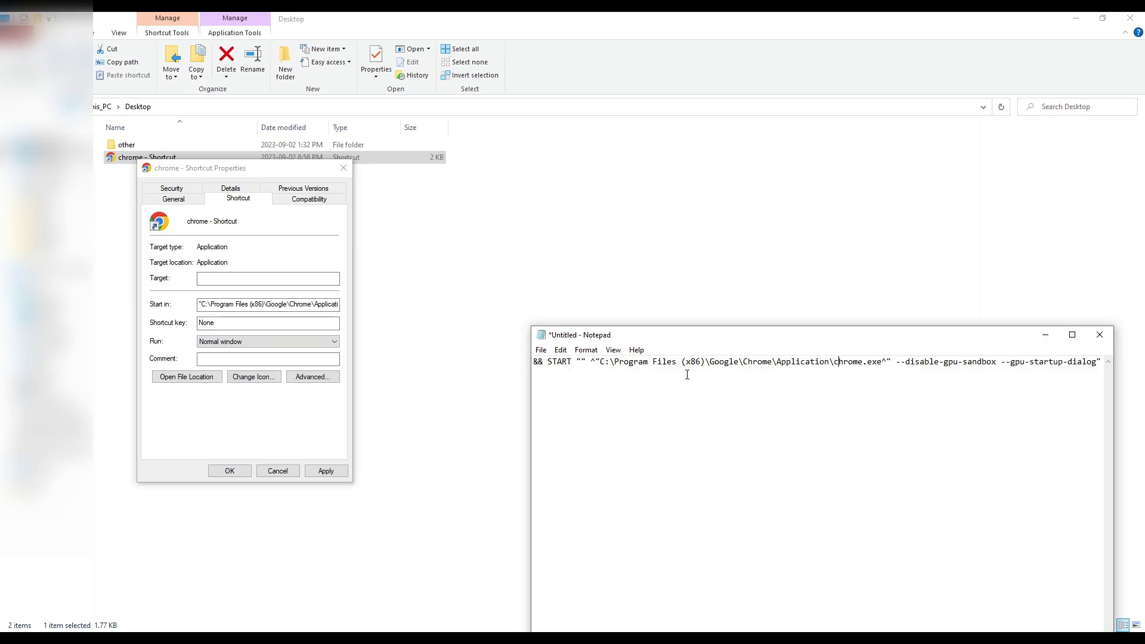
{"action": "key", "text": "ctrl+a"}
{"action": "key", "text": "ctrl+c"}
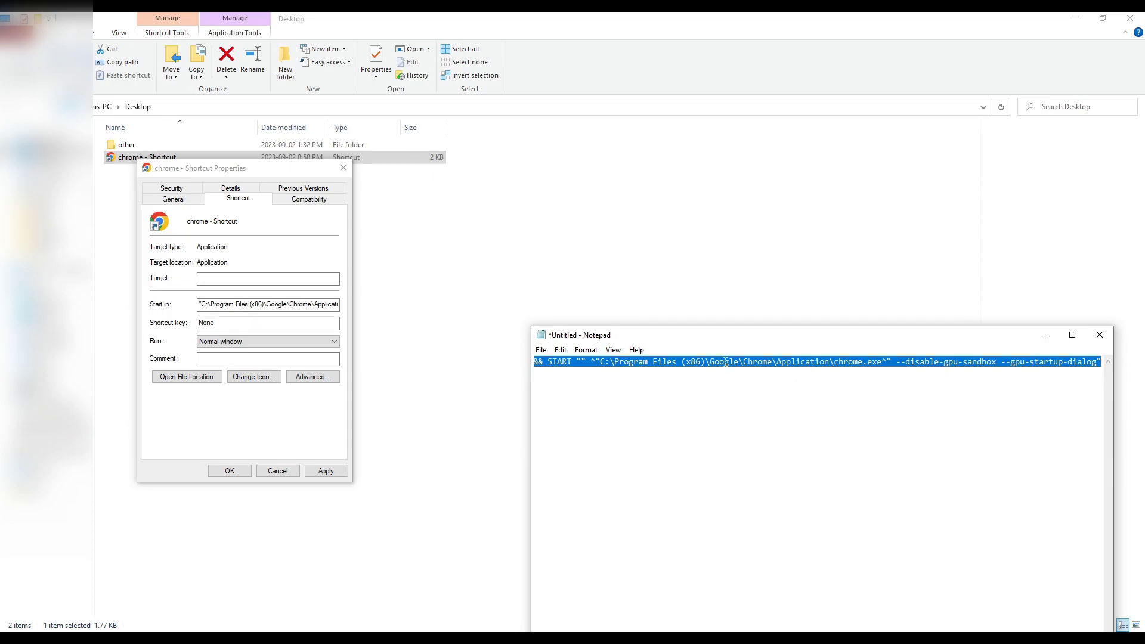
{"action": "left_click", "coordinate": [273, 283]}
{"action": "key", "text": "ctrl+v"}
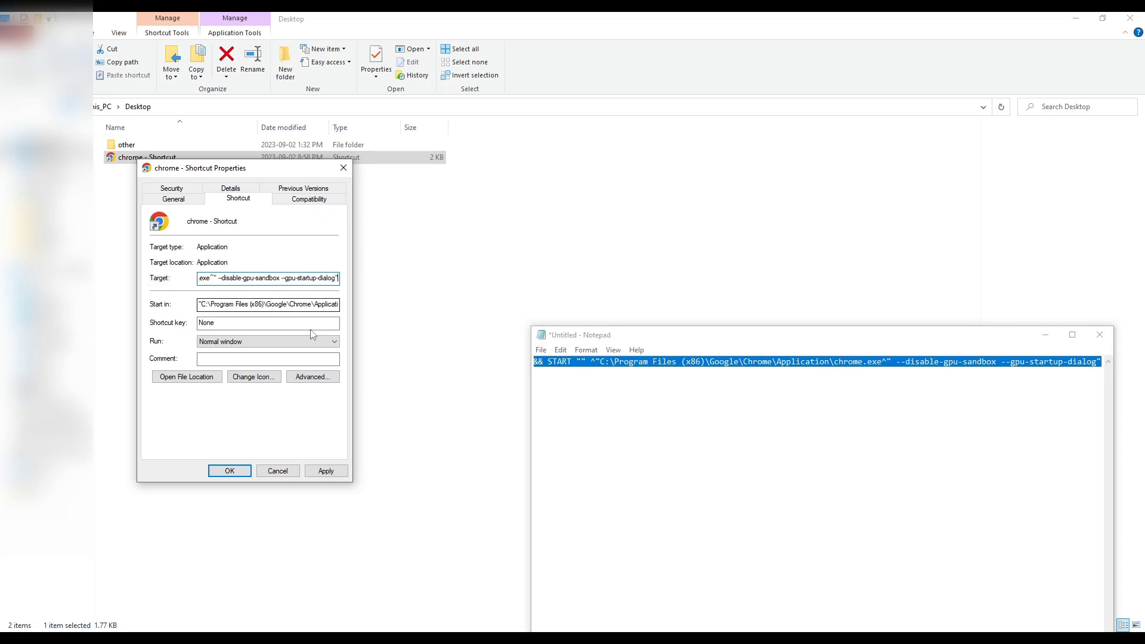
{"action": "left_click", "coordinate": [336, 471]}
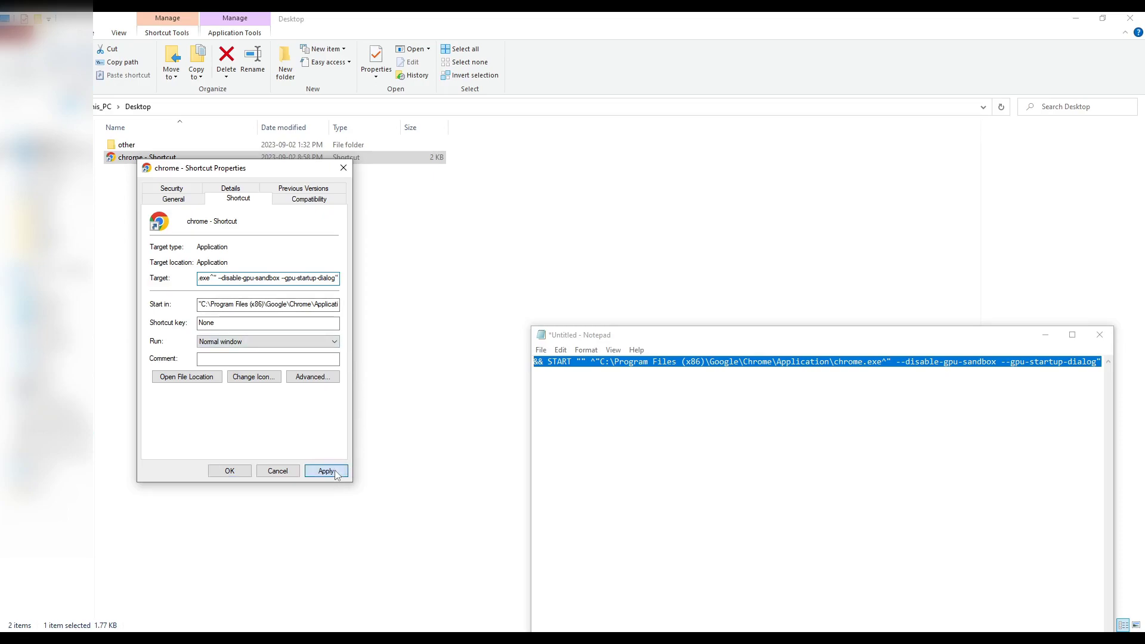
{"action": "left_click", "coordinate": [231, 472]}
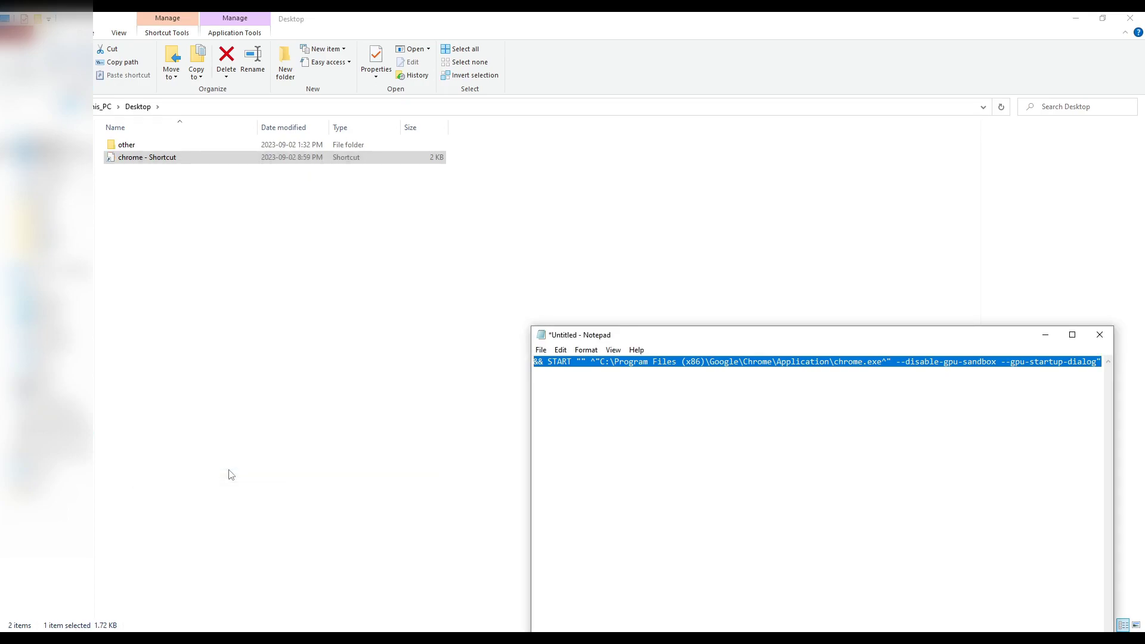
{"action": "left_click", "coordinate": [229, 348]}
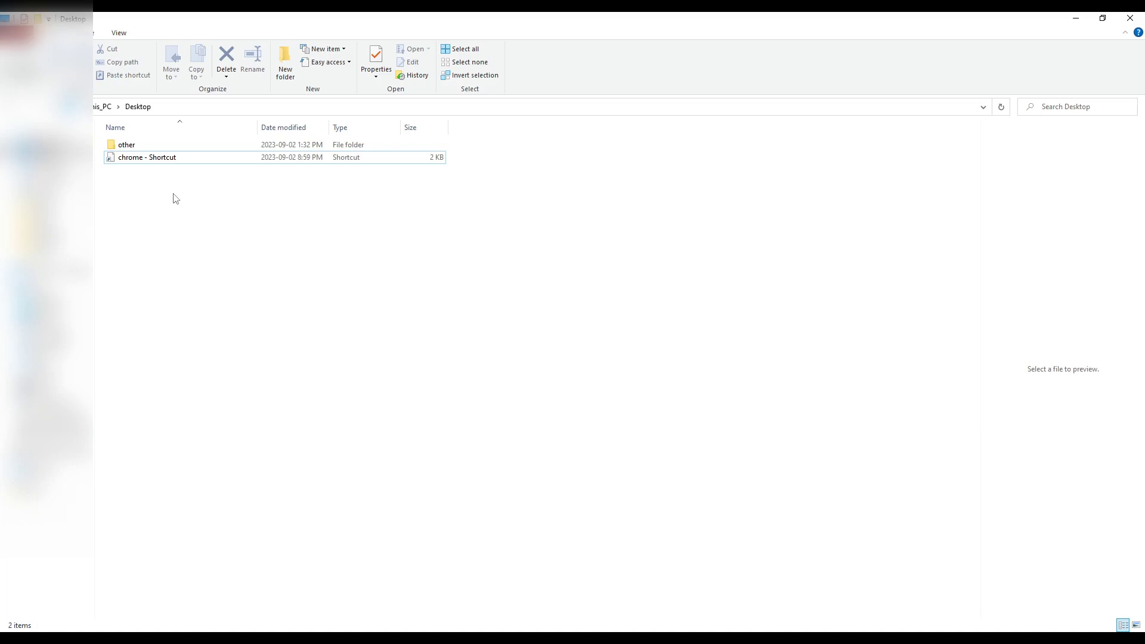
Step: Launch Chrome from the modified desktop shortcut and bring its Google Chrome Gpu dialog to the front
{"action": "double_click", "coordinate": [131, 160]}
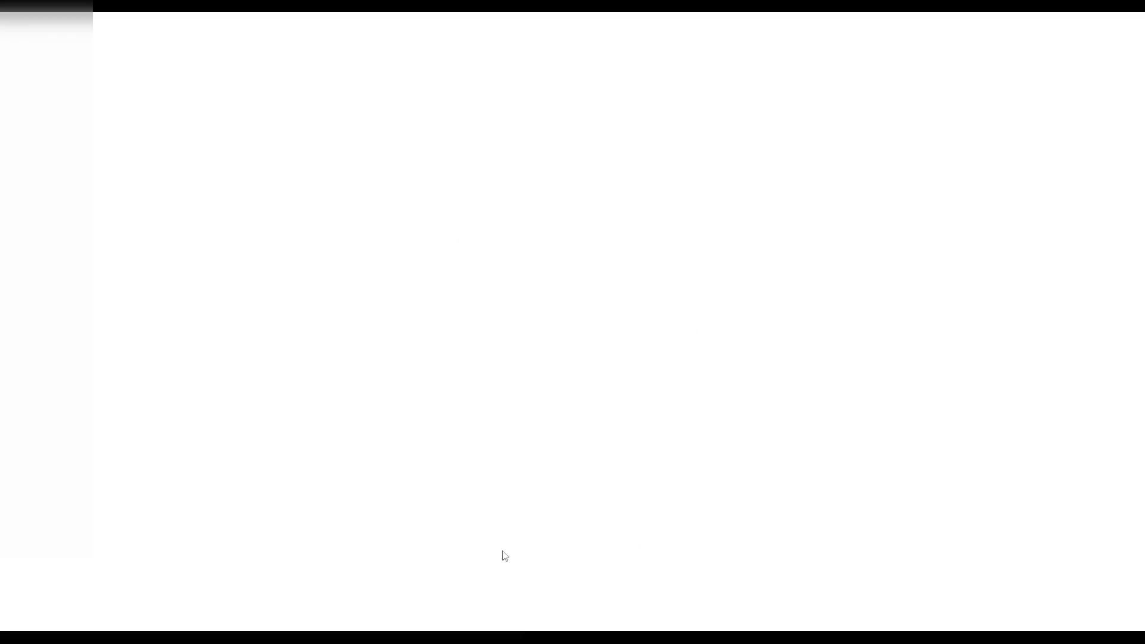
{"action": "mouse_move", "coordinate": [391, 629]}
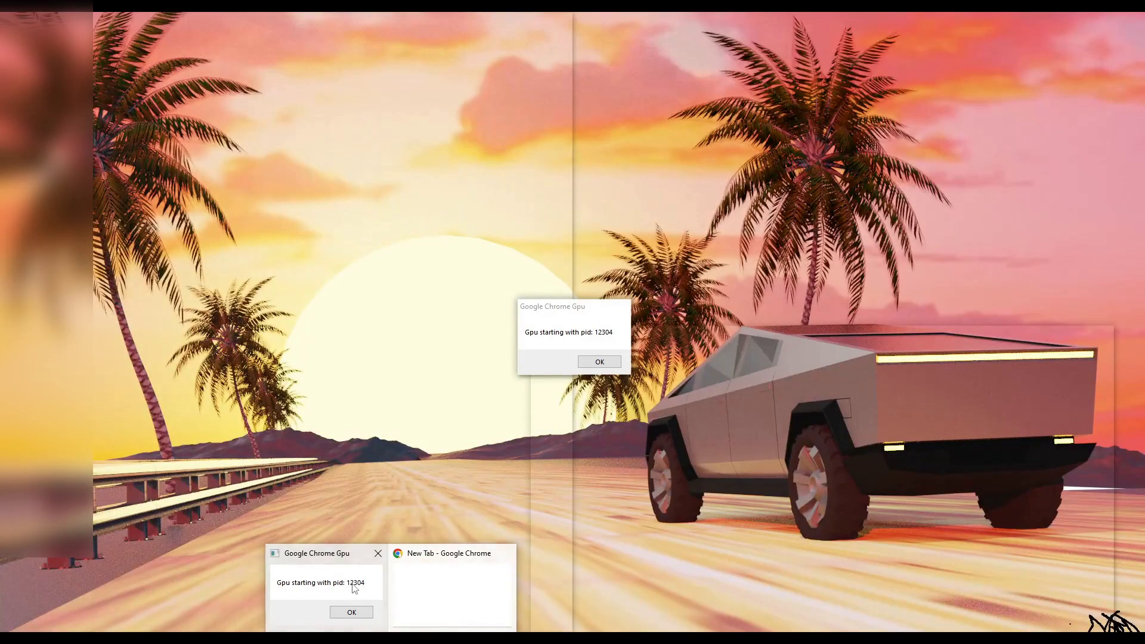
{"action": "left_click", "coordinate": [353, 589]}
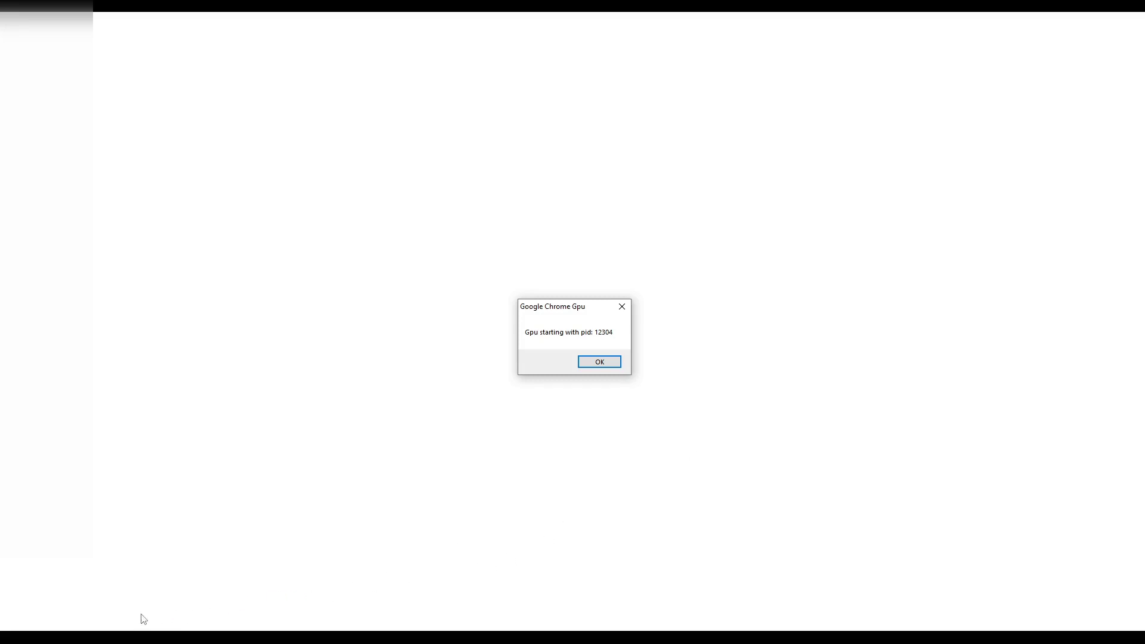
Step: Open RenderDoc from the installed programs and maximize its window
{"action": "key", "text": "super"}
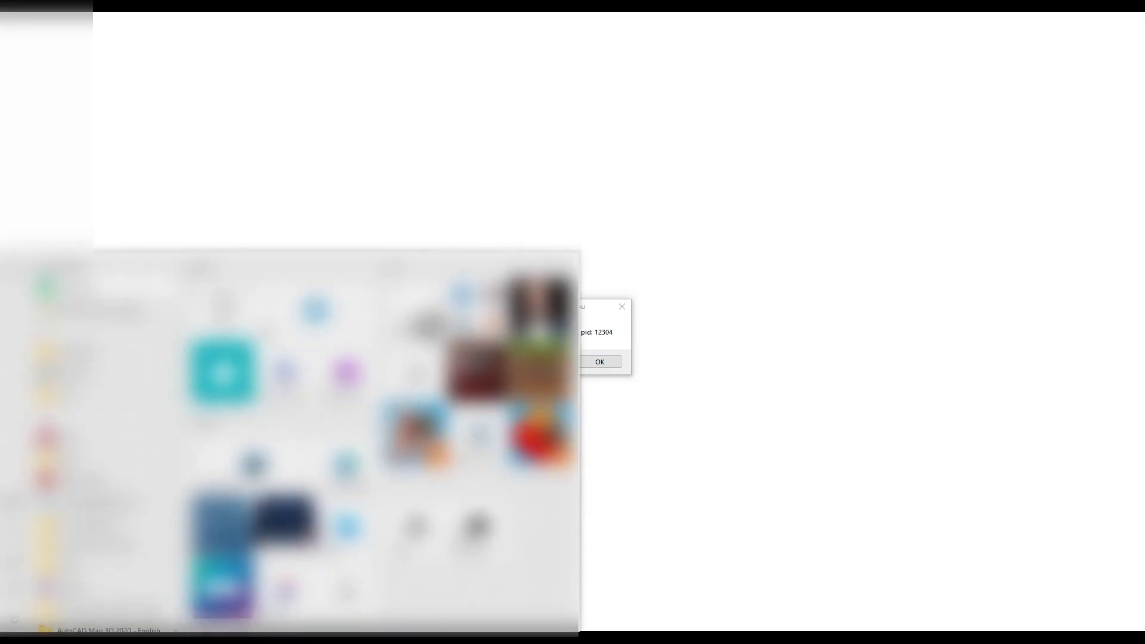
{"action": "key", "text": "super"}
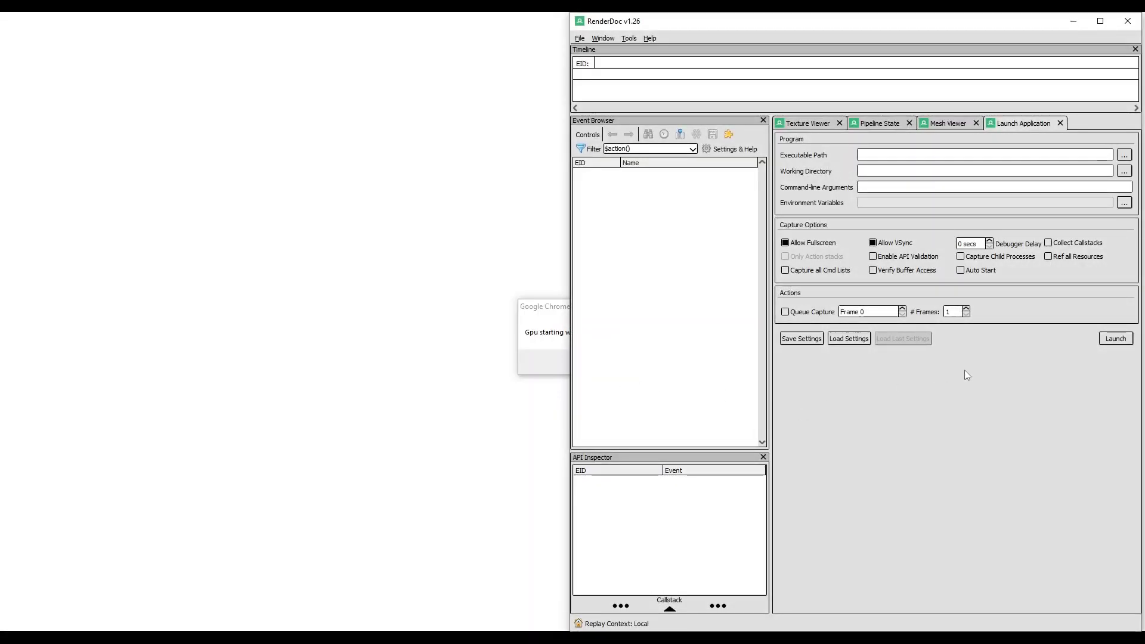
{"action": "left_click", "coordinate": [1101, 21]}
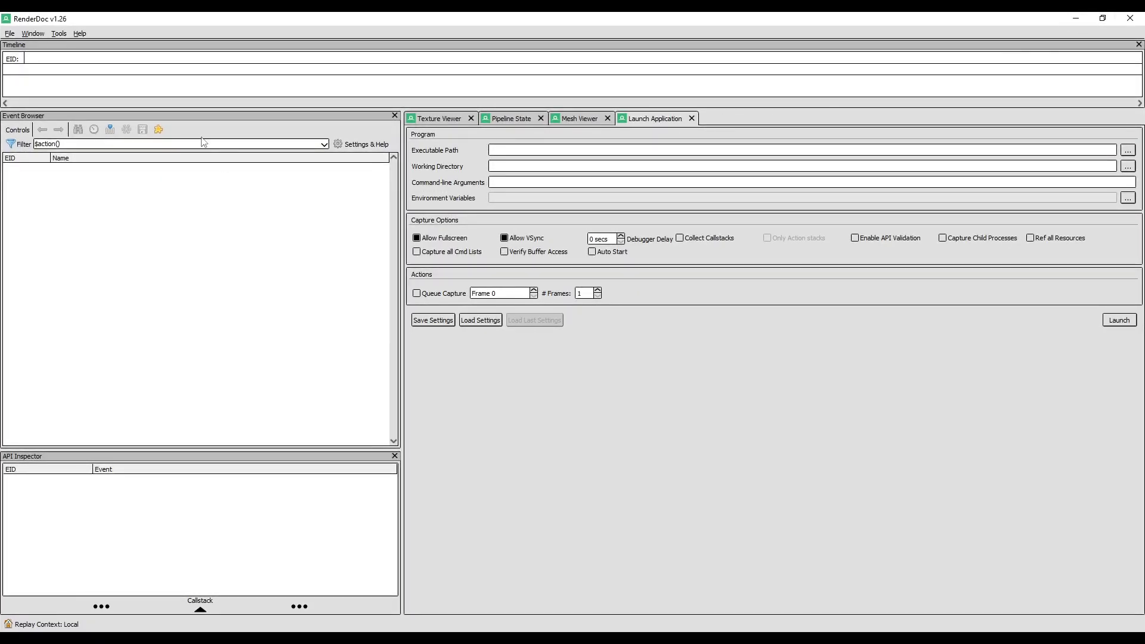
Step: Check the Enable process injection option in RenderDoc's general settings and close the settings
{"action": "left_click", "coordinate": [9, 34]}
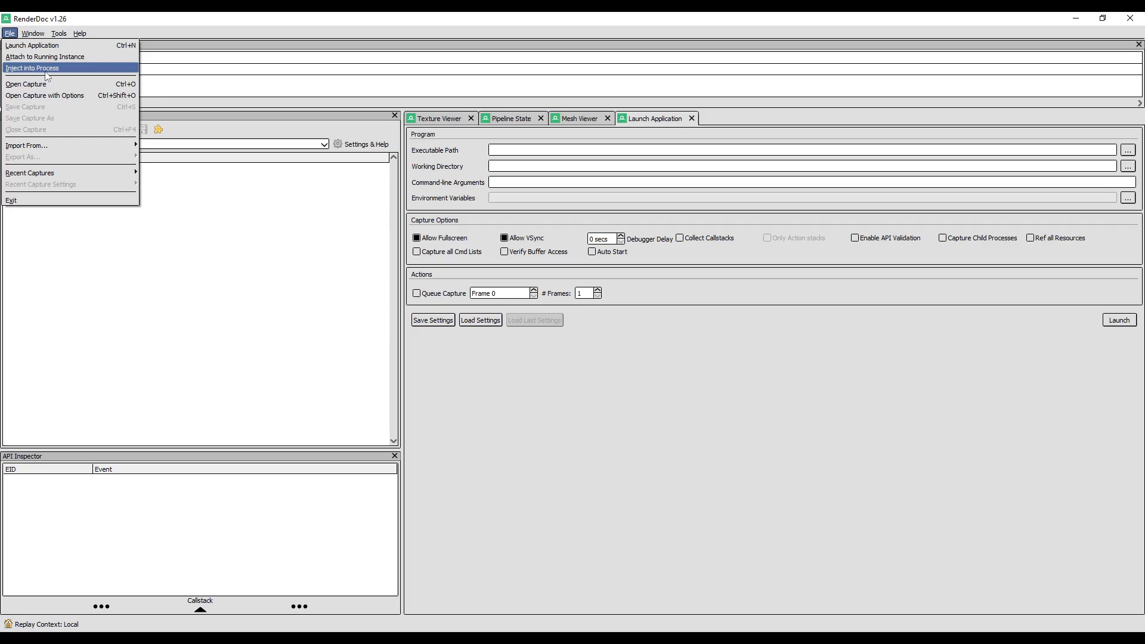
{"action": "mouse_move", "coordinate": [61, 37]}
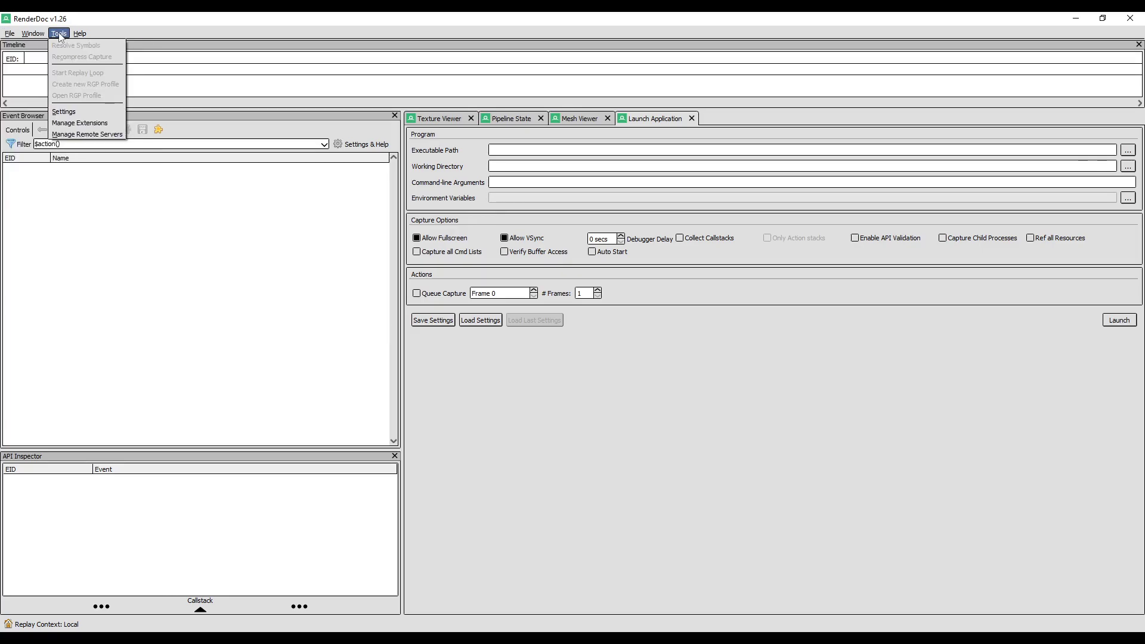
{"action": "left_click", "coordinate": [64, 111]}
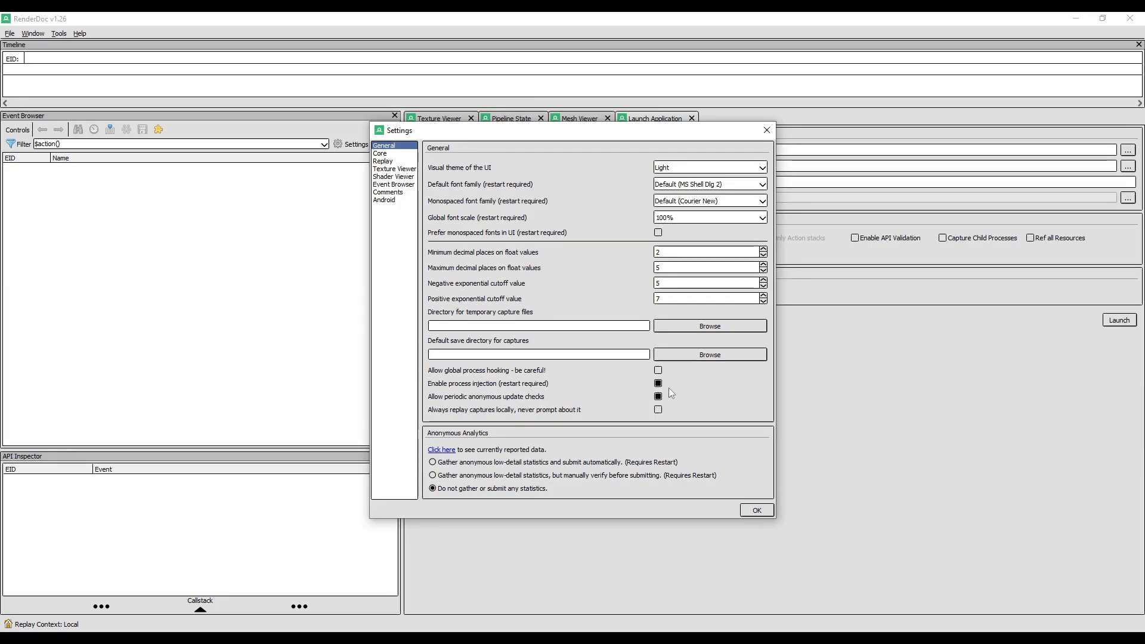
{"action": "left_click", "coordinate": [769, 511]}
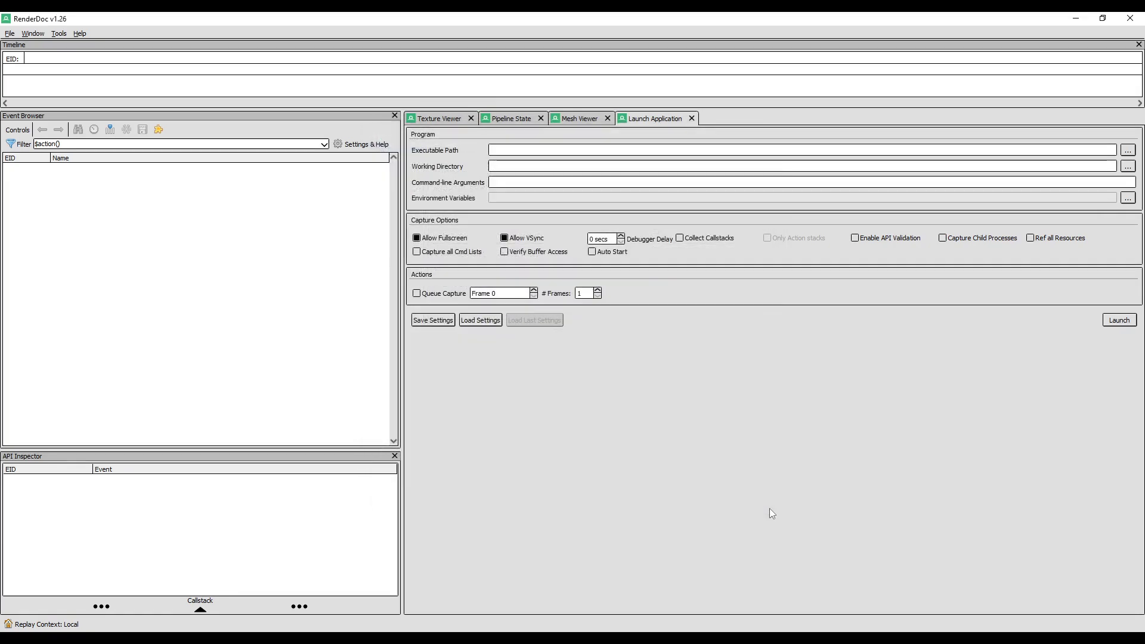
Step: Inject RenderDoc into the chrome.exe process, filtering the process list by the PID 12304 from the Chrome Gpu dialog
{"action": "left_click", "coordinate": [11, 34]}
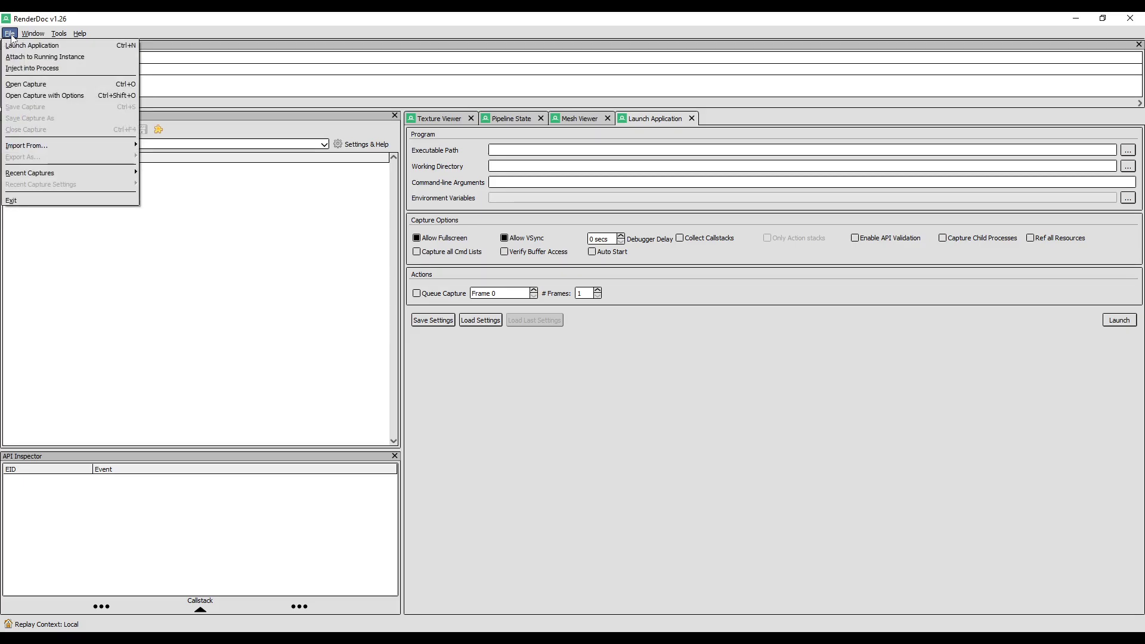
{"action": "left_click", "coordinate": [18, 69]}
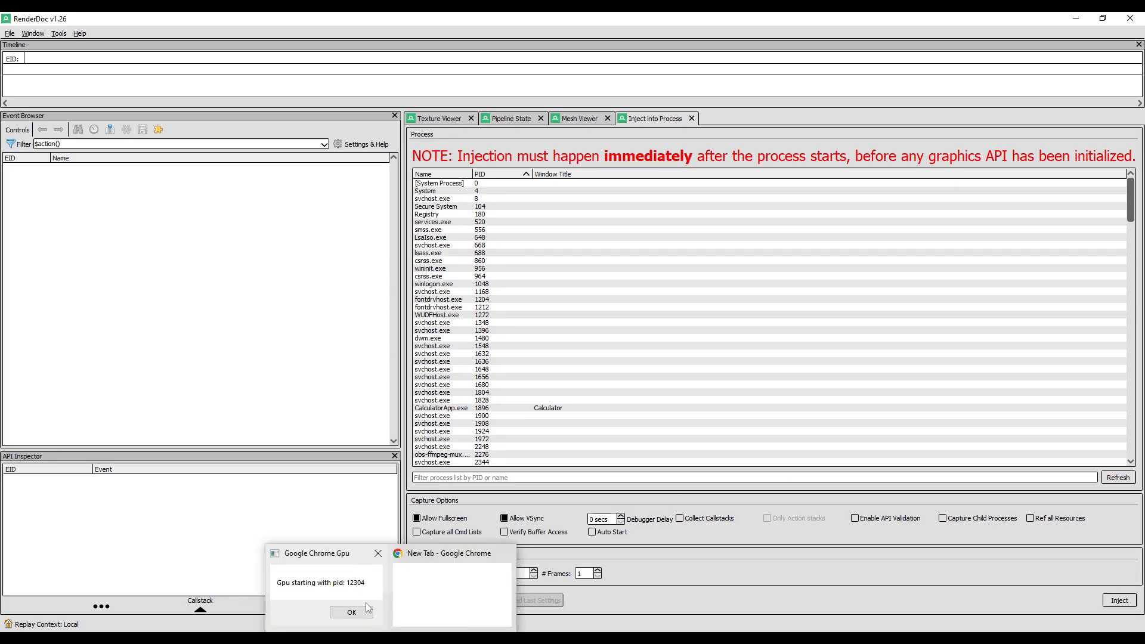
{"action": "left_click", "coordinate": [366, 602]}
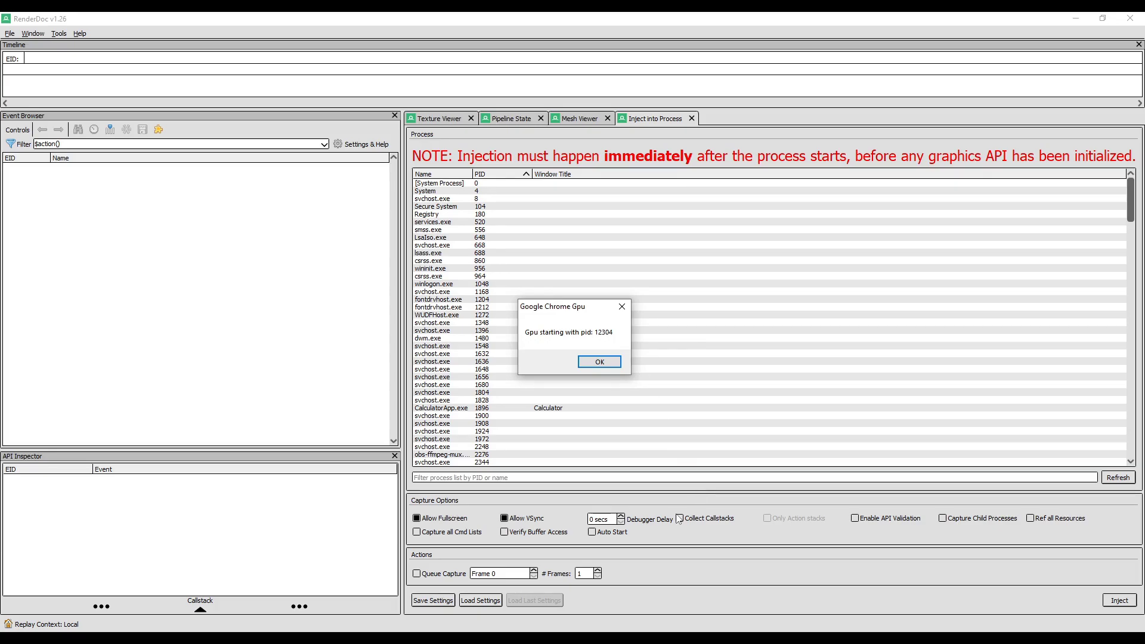
{"action": "left_click", "coordinate": [568, 476]}
{"action": "type", "text": "12304"}
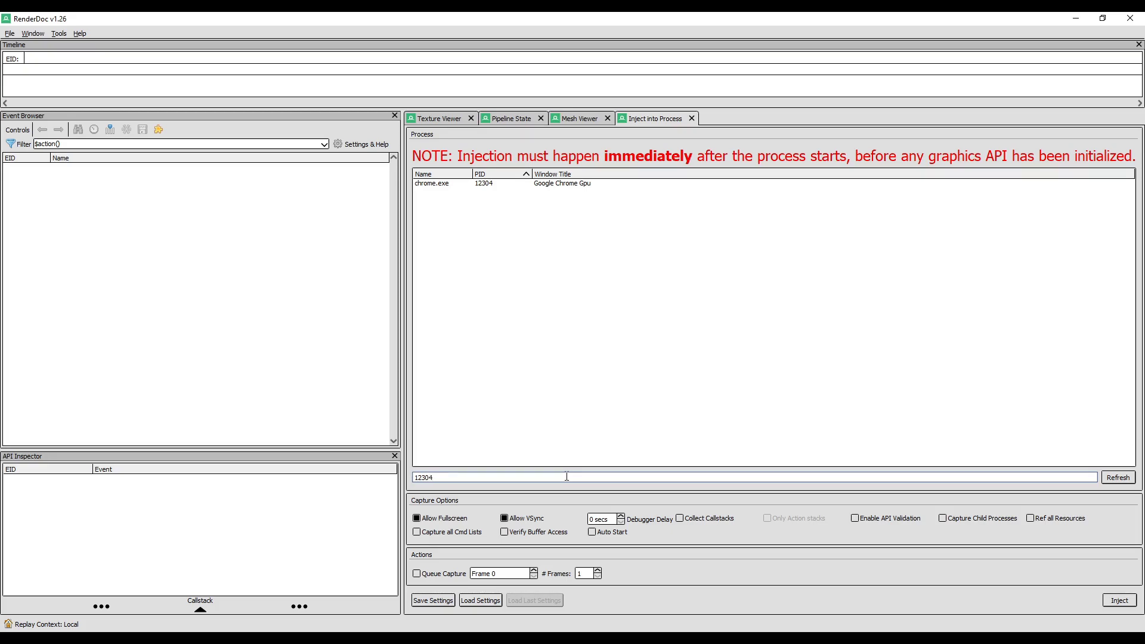
{"action": "left_click", "coordinate": [487, 185]}
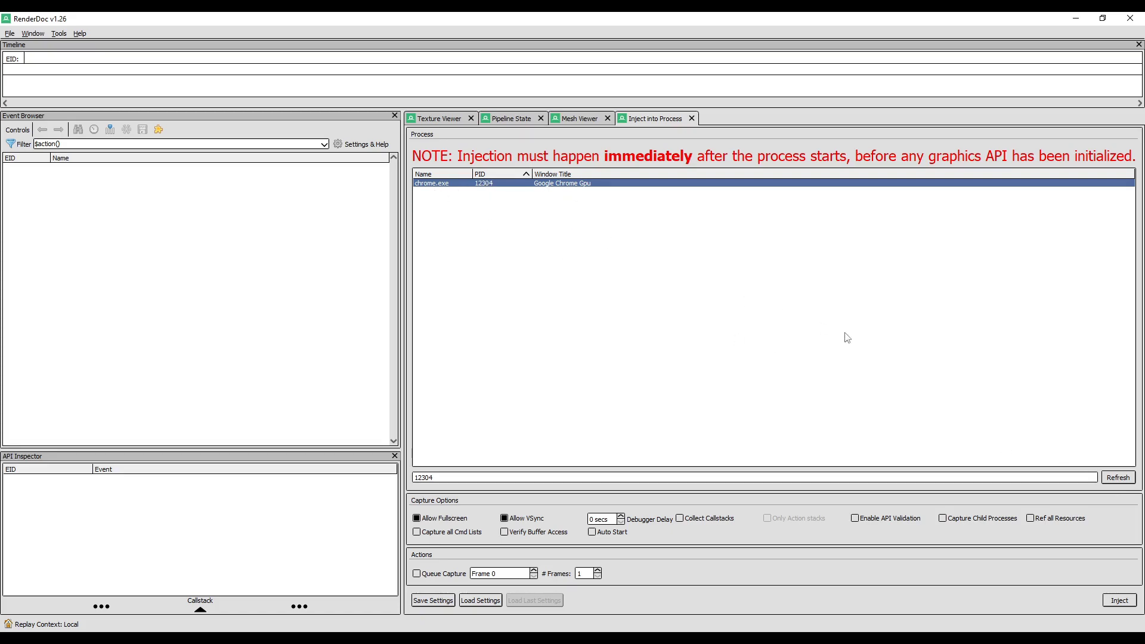
{"action": "left_click", "coordinate": [1120, 600]}
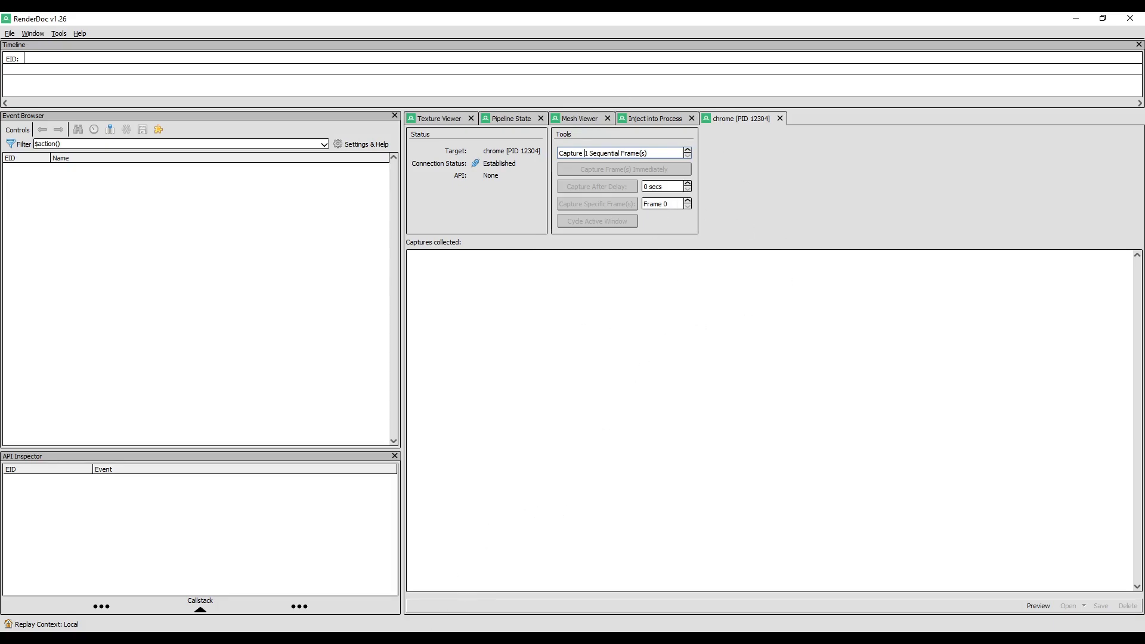
Step: Return to the Google Chrome Gpu dialog and confirm it so that Chrome continues starting
{"action": "mouse_move", "coordinate": [390, 638]}
{"action": "left_click", "coordinate": [359, 594]}
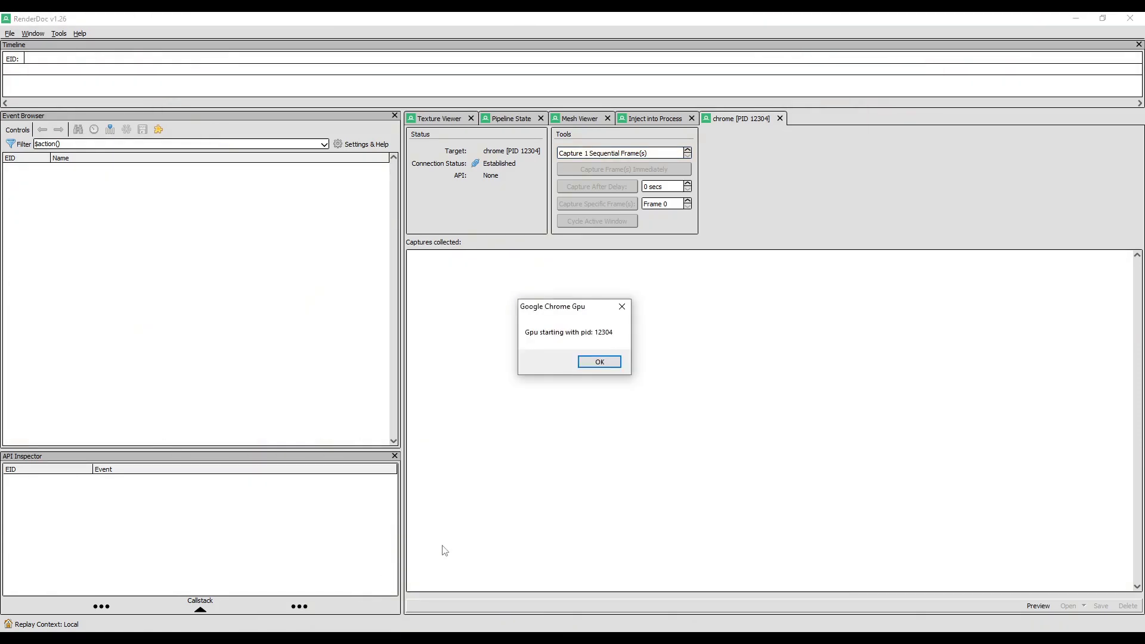
{"action": "left_click", "coordinate": [590, 366]}
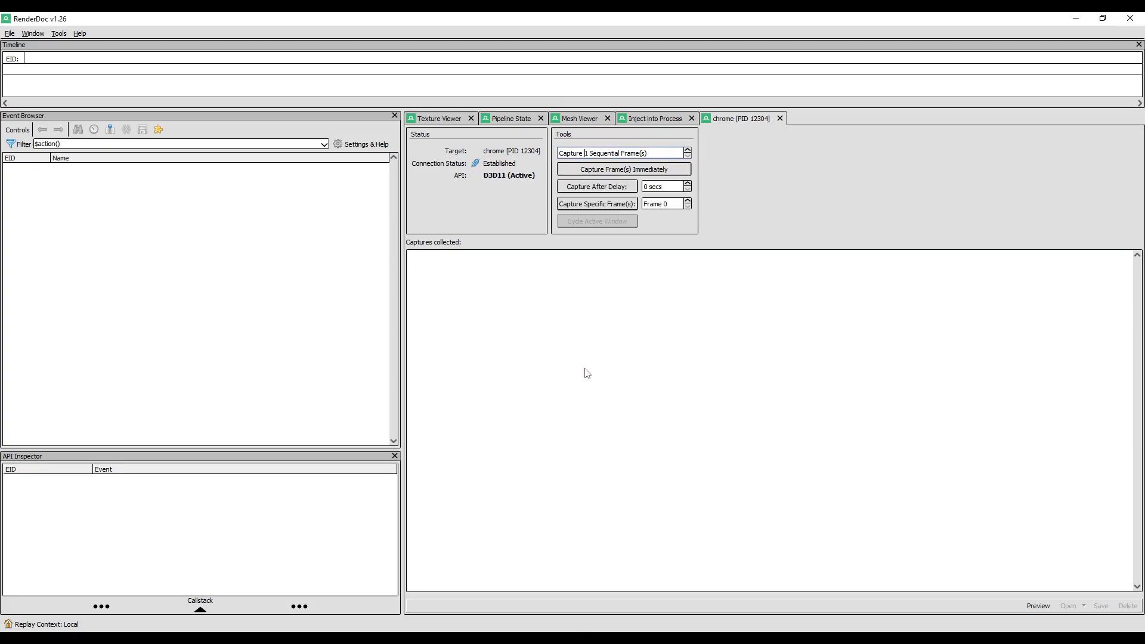
Step: Switch to the injected Chrome window, go to google.com, search for google maps and open Google Maps from the results
{"action": "left_click", "coordinate": [380, 600]}
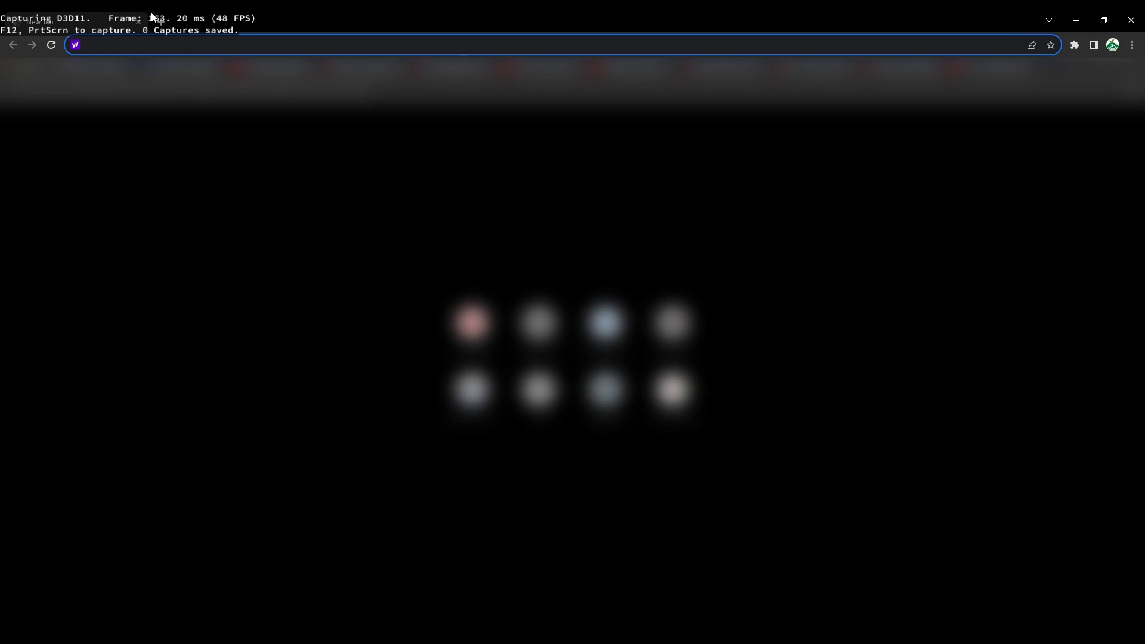
{"action": "type", "text": "google.com"}
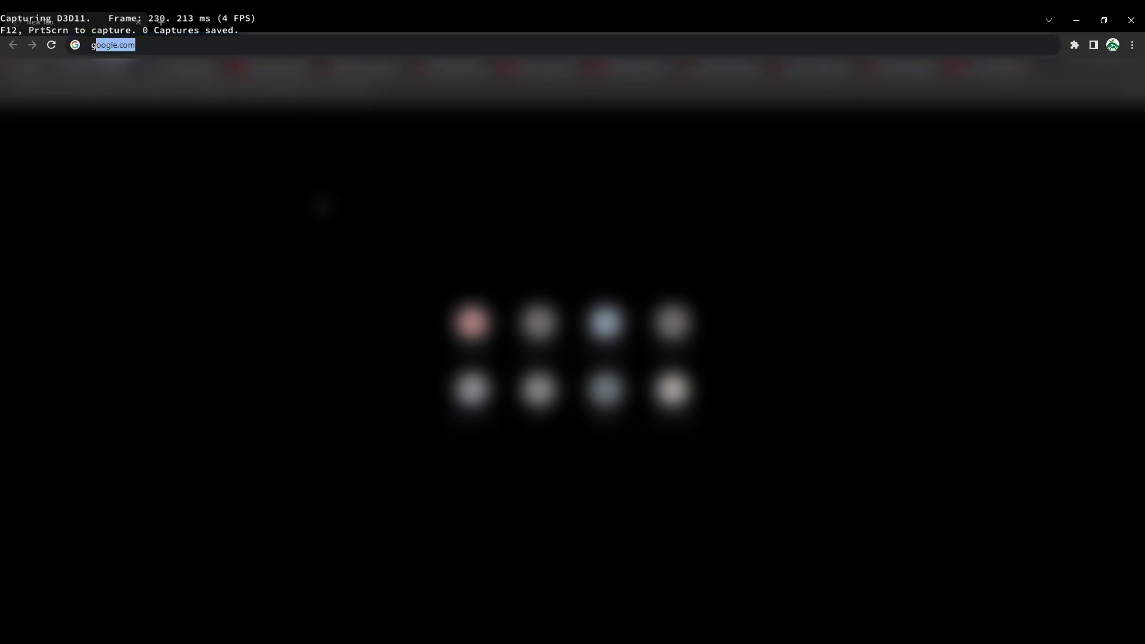
{"action": "key", "text": "Return"}
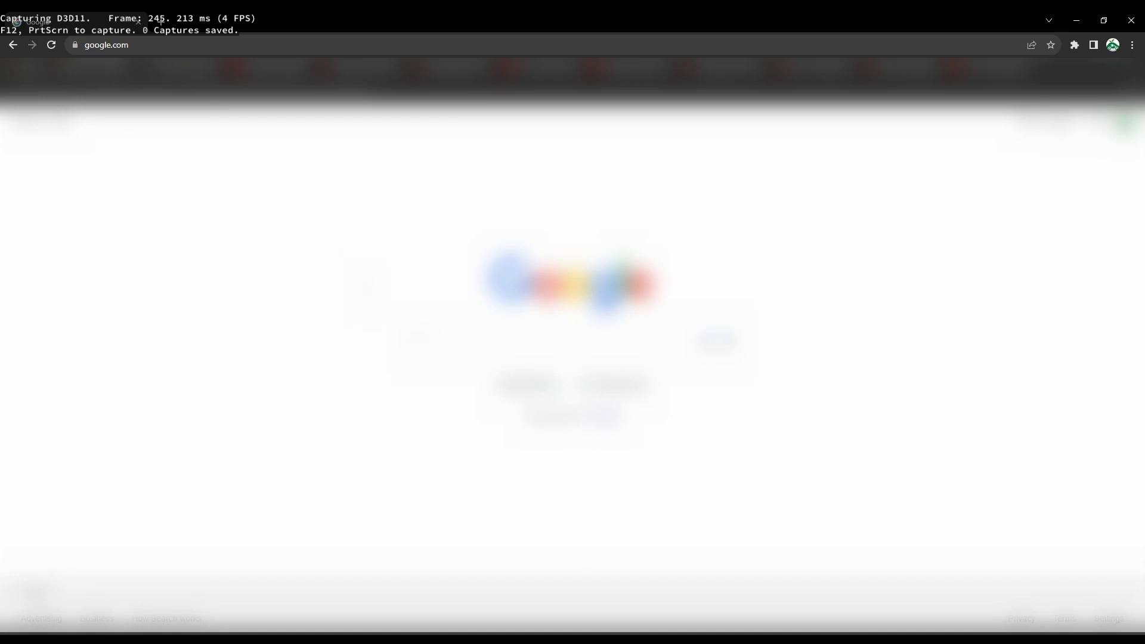
{"action": "left_click", "coordinate": [572, 340]}
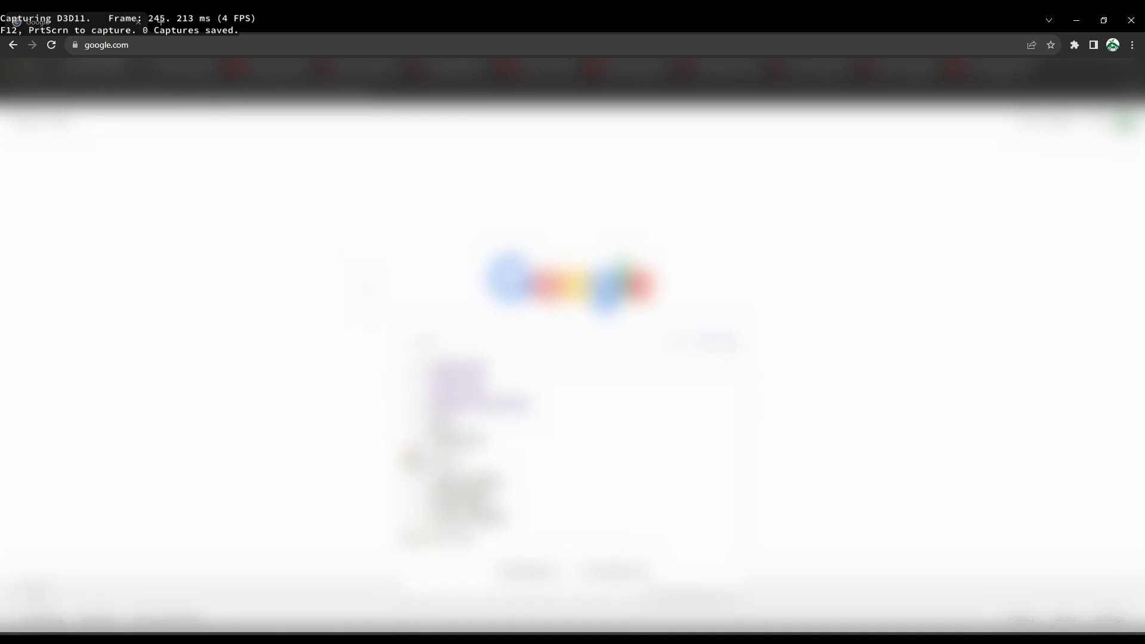
{"action": "left_click", "coordinate": [460, 366]}
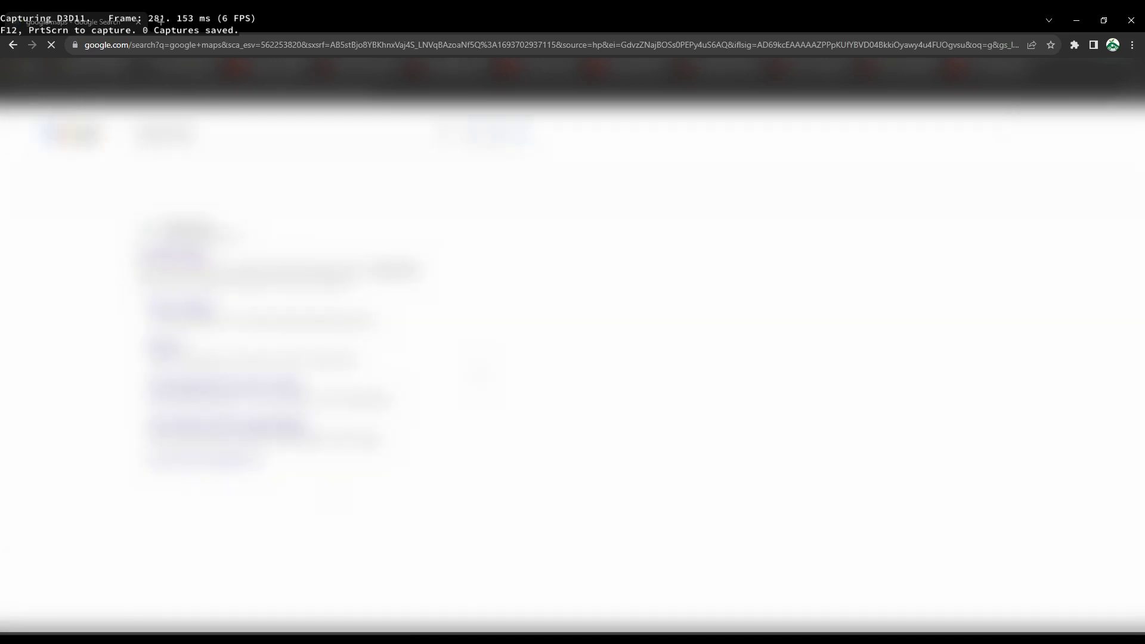
{"action": "left_click", "coordinate": [176, 258]}
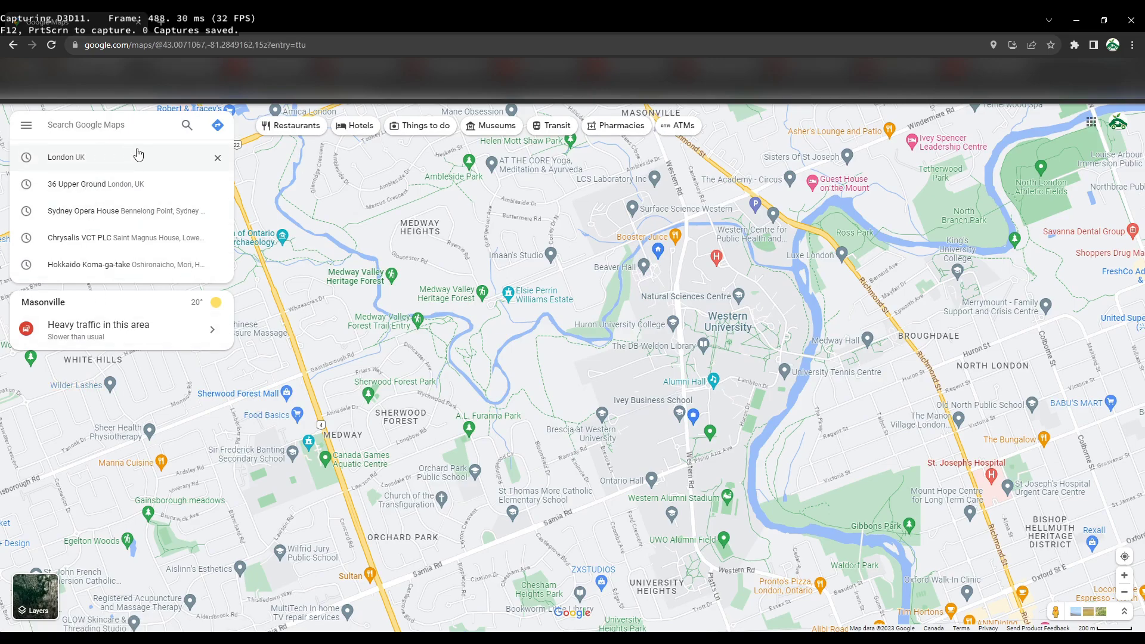
Step: Find the Sydney Opera House in Google Maps and bring up the map layer options
{"action": "type", "text": "sy"}
{"action": "left_click", "coordinate": [95, 157]}
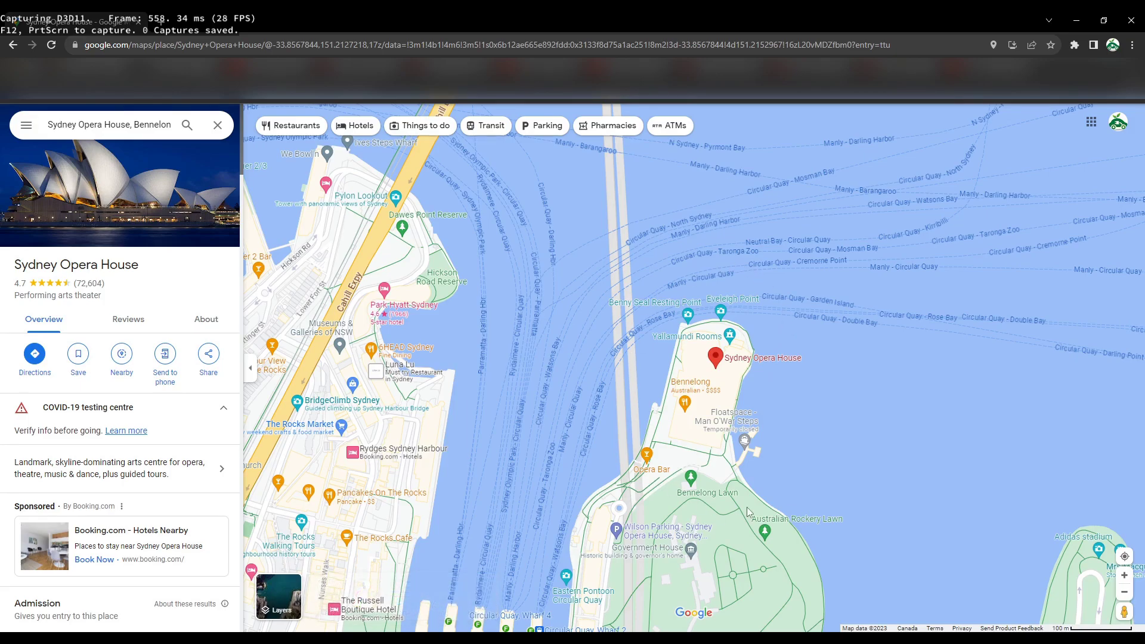
{"action": "mouse_move", "coordinate": [294, 598]}
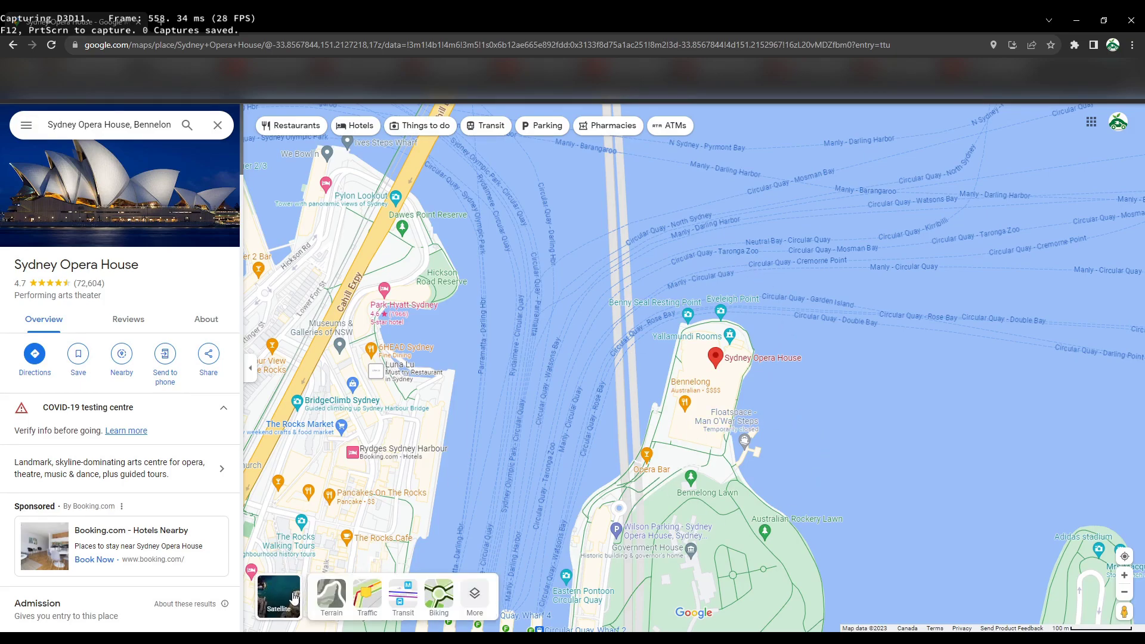
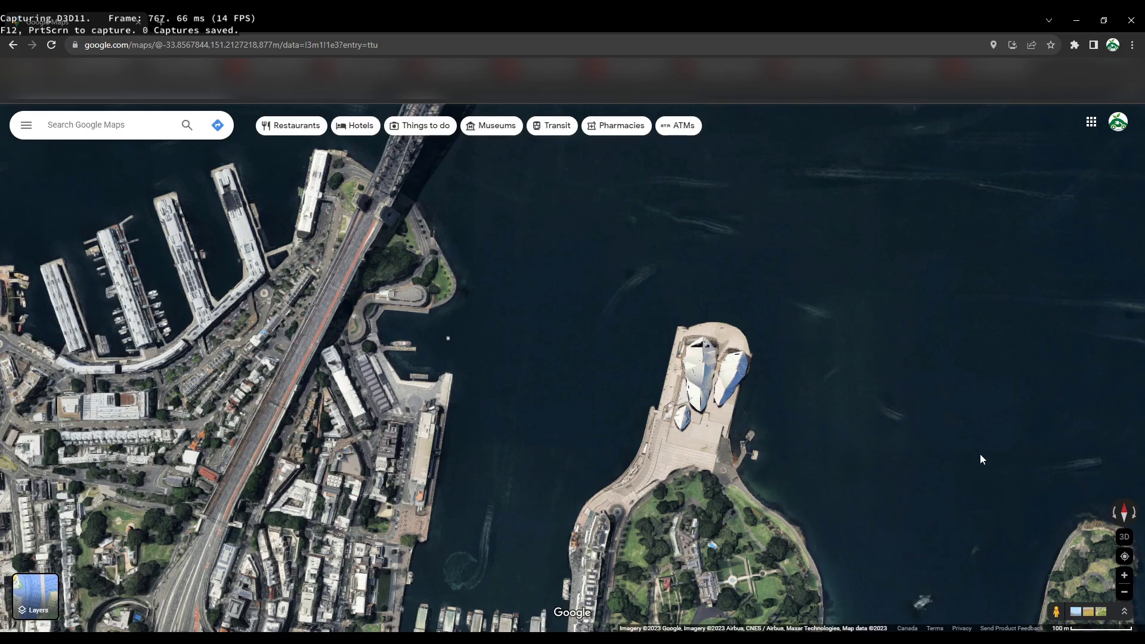
Step: Switch the satellite map to 3D, then tilt and rotate the view around the Sydney Opera House and the city centre
{"action": "left_click", "coordinate": [1124, 536]}
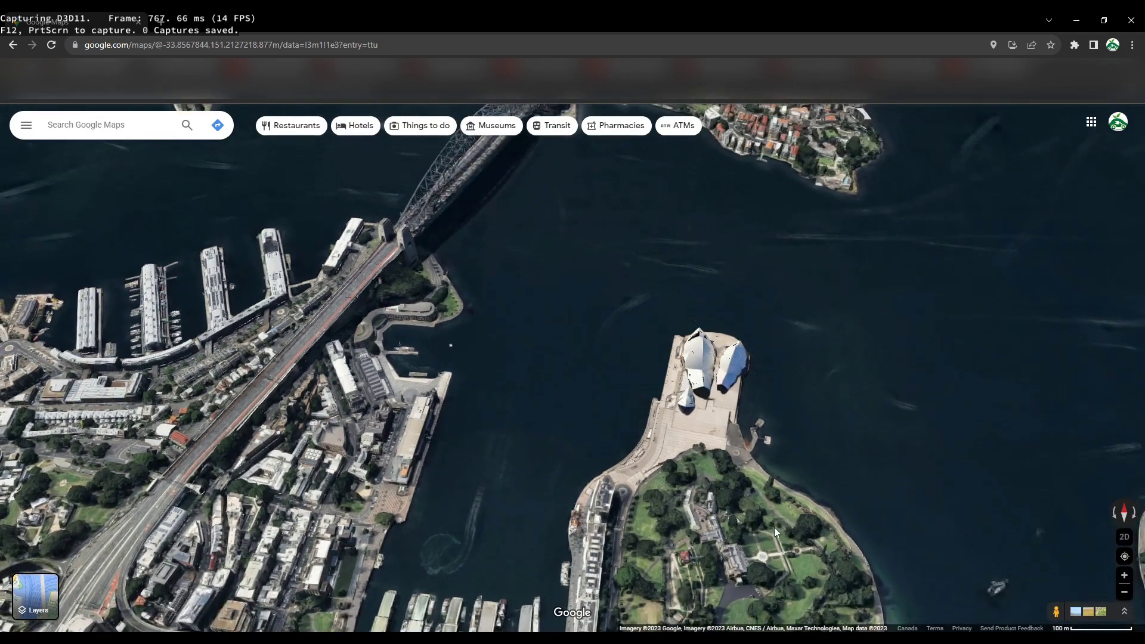
{"action": "left_click_drag", "start_coordinate": [774, 527], "coordinate": [753, 450], "text": "ctrl"}
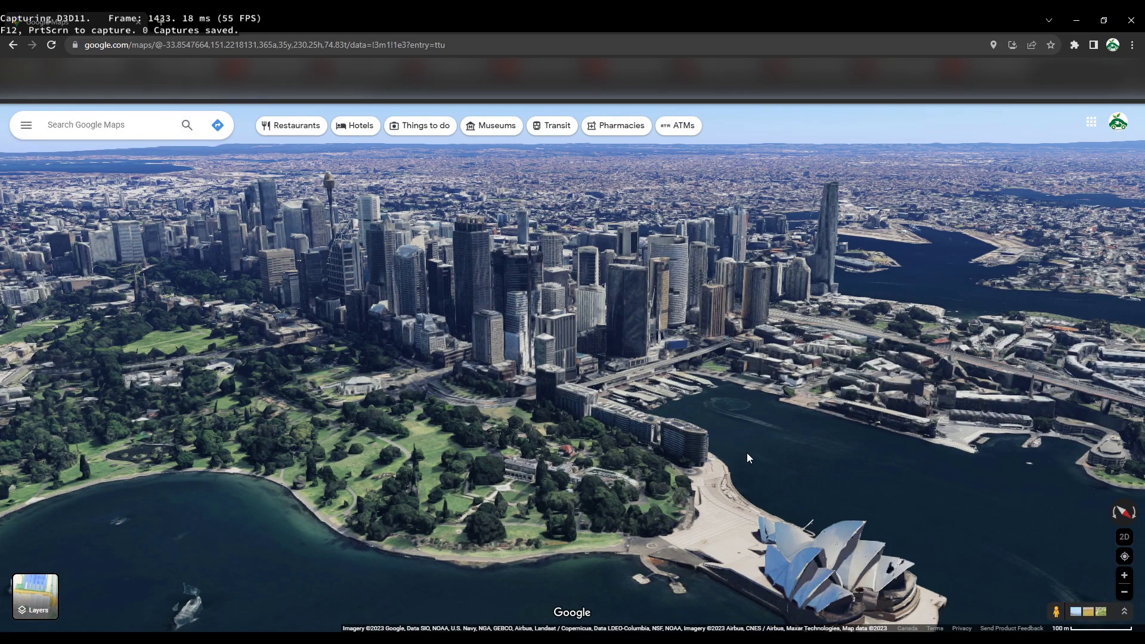
{"action": "left_click_drag", "start_coordinate": [709, 391], "coordinate": [680, 495], "text": "ctrl"}
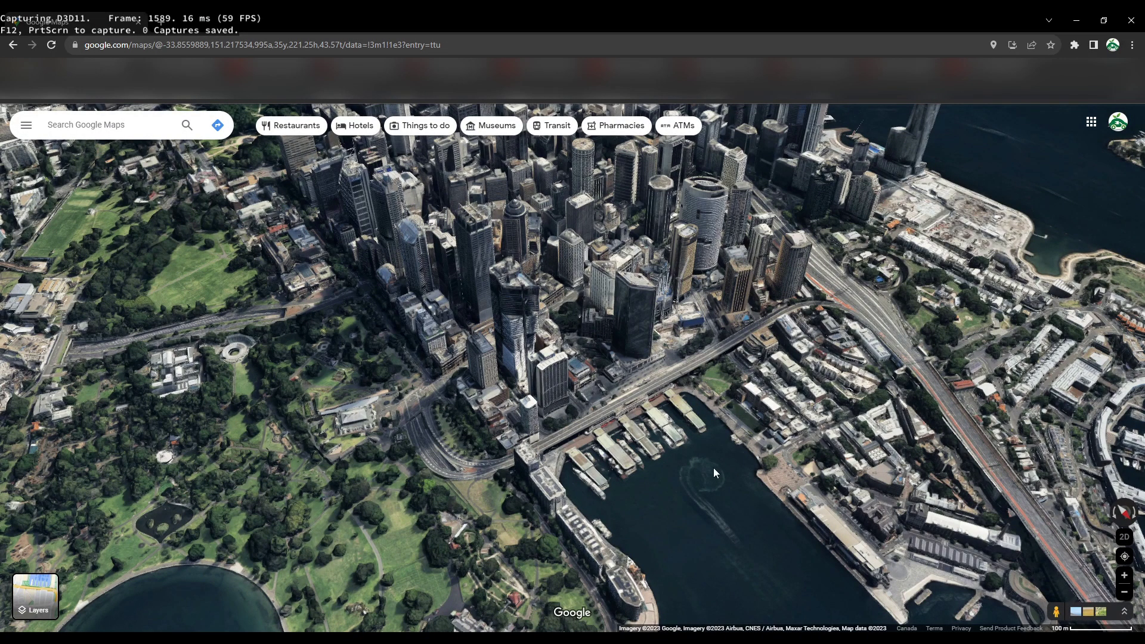
{"action": "scroll", "coordinate": [713, 468], "scroll_direction": "down", "scroll_amount": 3}
{"action": "left_click_drag", "start_coordinate": [700, 517], "coordinate": [666, 538]}
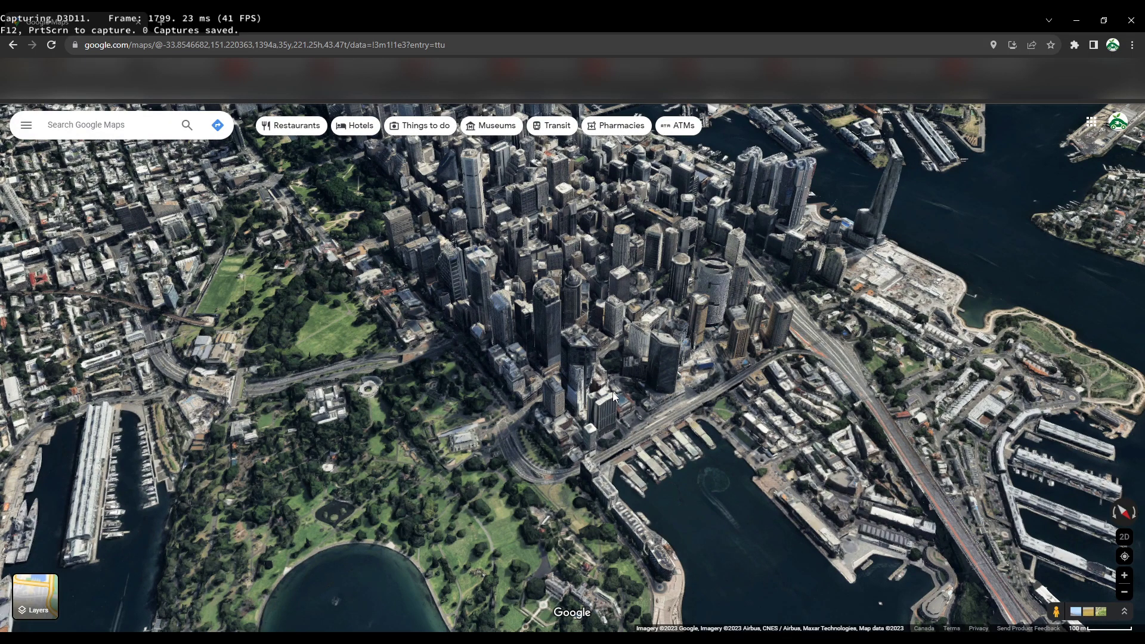
{"action": "scroll", "coordinate": [647, 391], "scroll_direction": "up", "scroll_amount": 2}
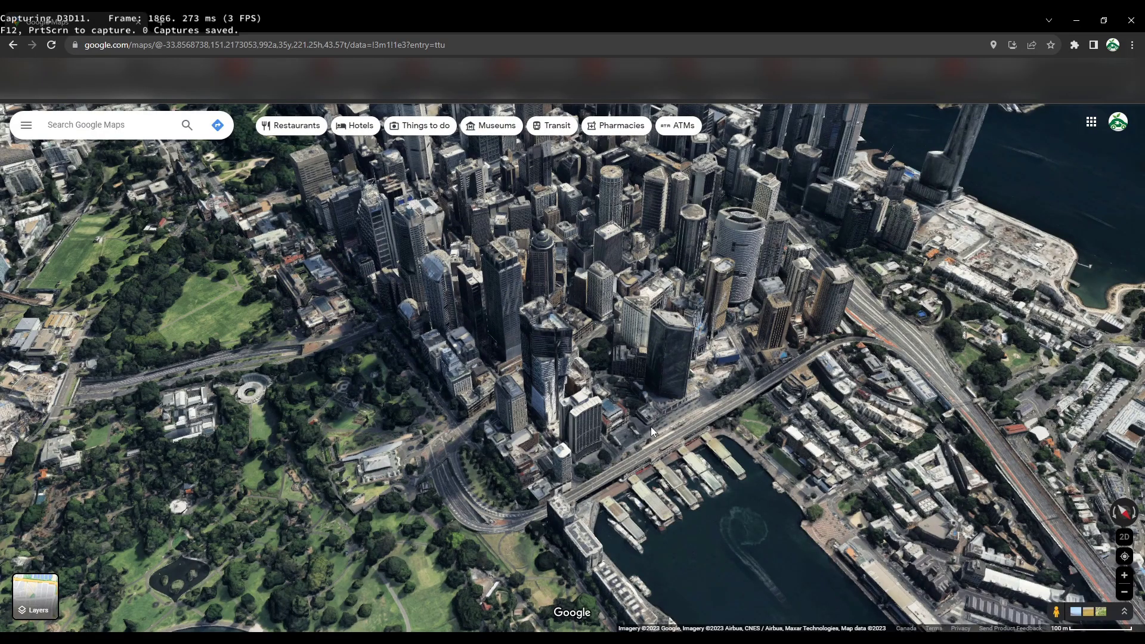
{"action": "scroll", "coordinate": [795, 443], "scroll_direction": "down", "scroll_amount": 2}
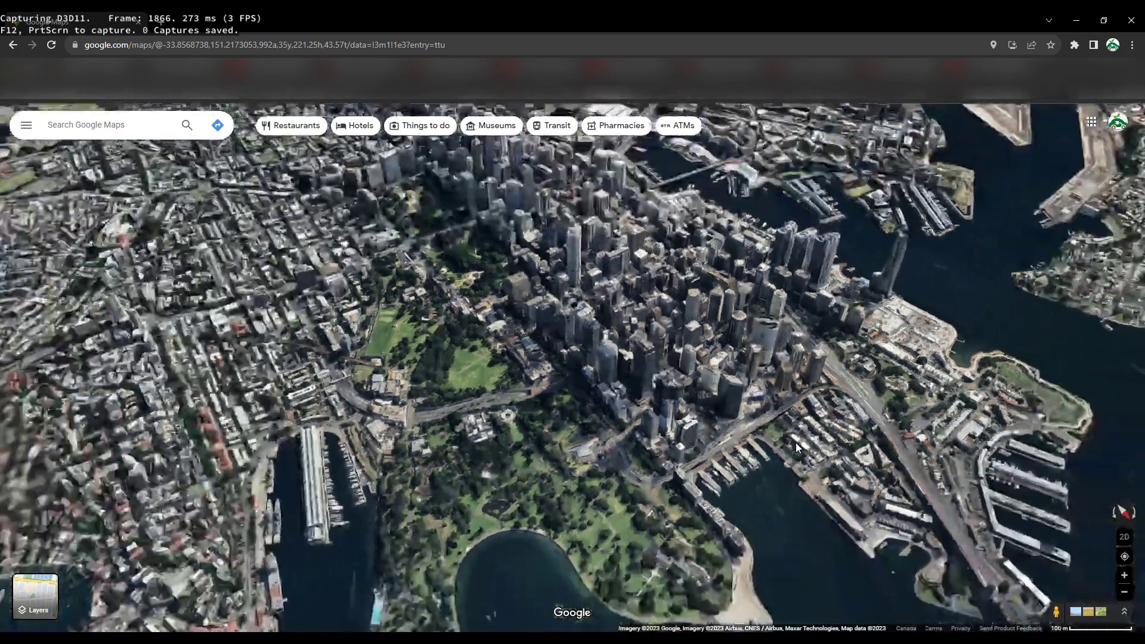
Step: Frame the waterfront high-rise towers beside the marina west of the city centre in a close oblique 3D view
{"action": "scroll", "coordinate": [781, 516], "scroll_direction": "down", "scroll_amount": 2}
{"action": "left_click_drag", "start_coordinate": [684, 516], "coordinate": [600, 331], "text": "ctrl"}
{"action": "scroll", "coordinate": [600, 330], "scroll_direction": "up", "scroll_amount": 3}
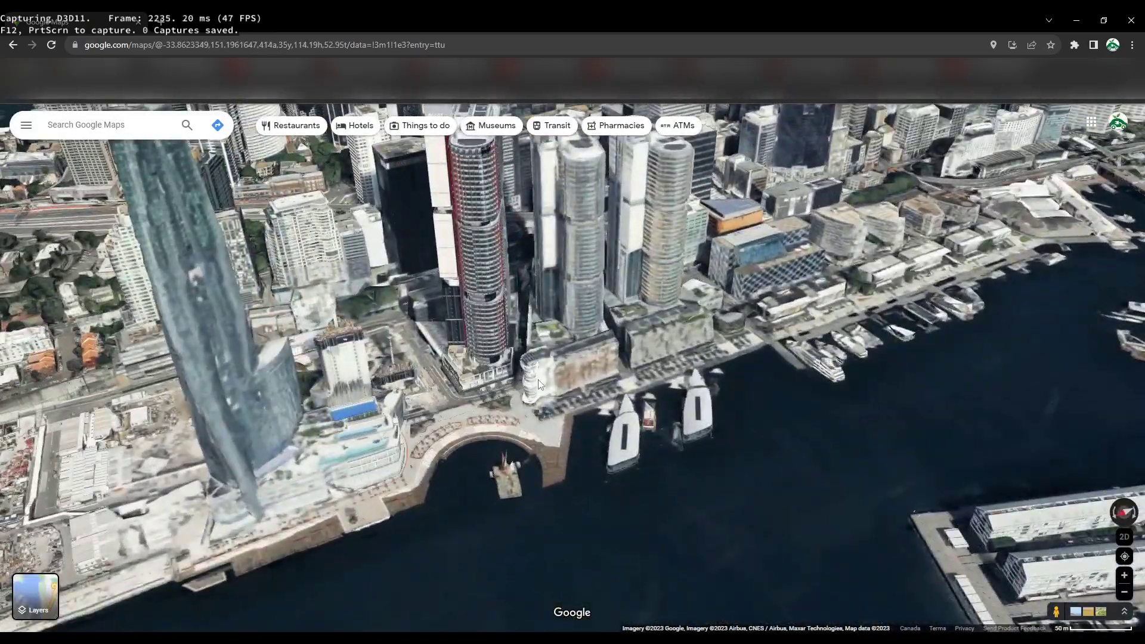
{"action": "scroll", "coordinate": [528, 448], "scroll_direction": "up", "scroll_amount": 3}
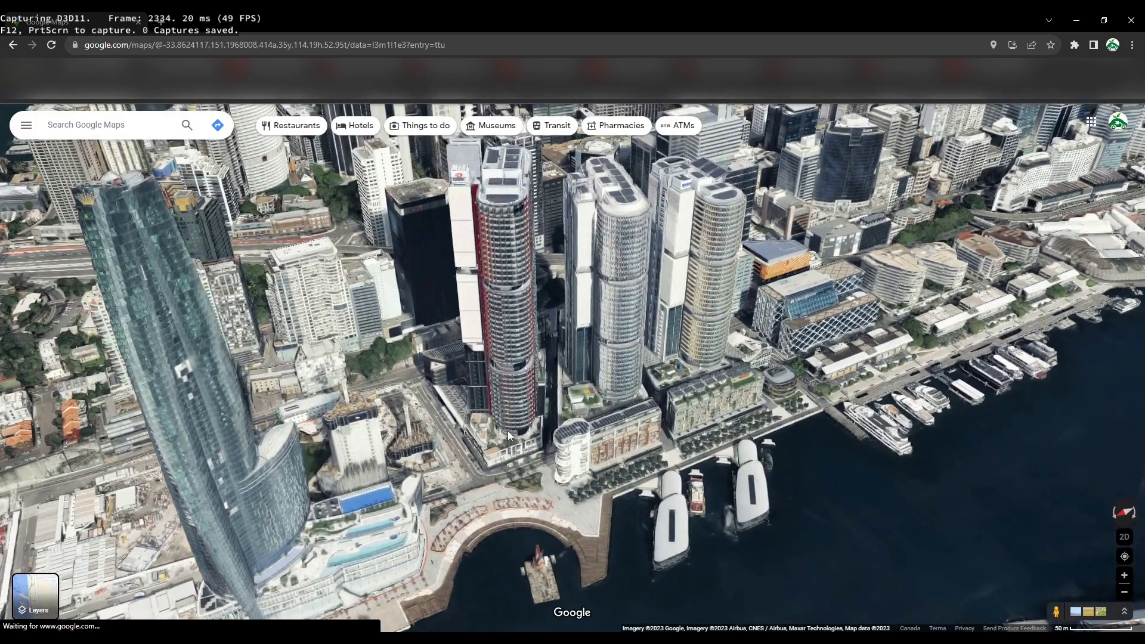
{"action": "left_click_drag", "start_coordinate": [528, 448], "coordinate": [520, 559]}
{"action": "left_click_drag", "start_coordinate": [522, 520], "coordinate": [668, 501]}
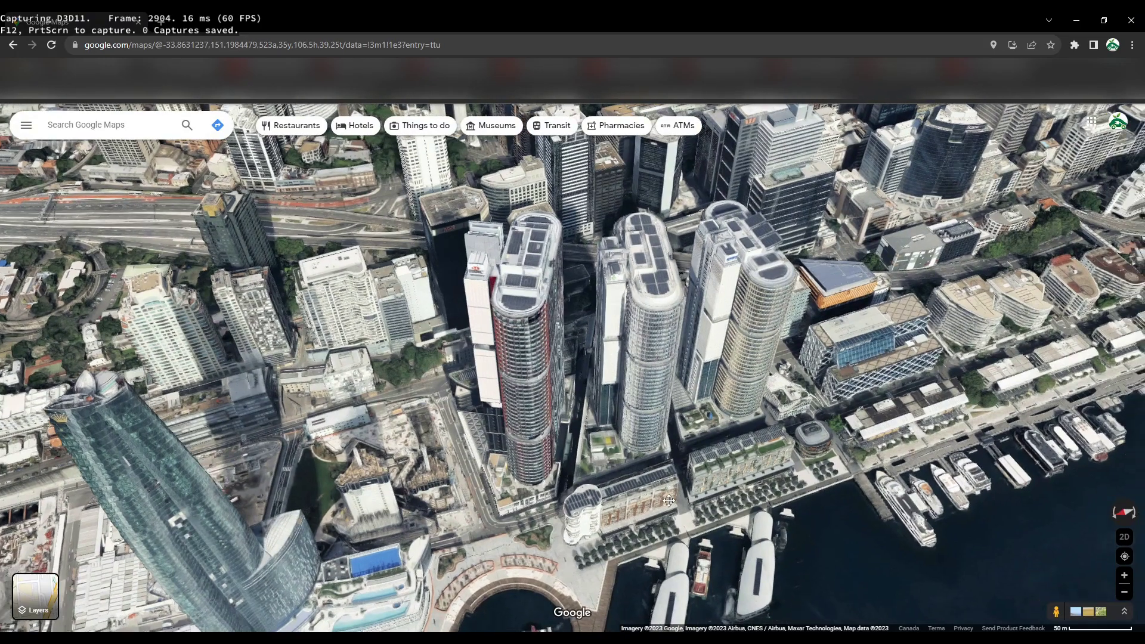
{"action": "key", "text": "Right"}
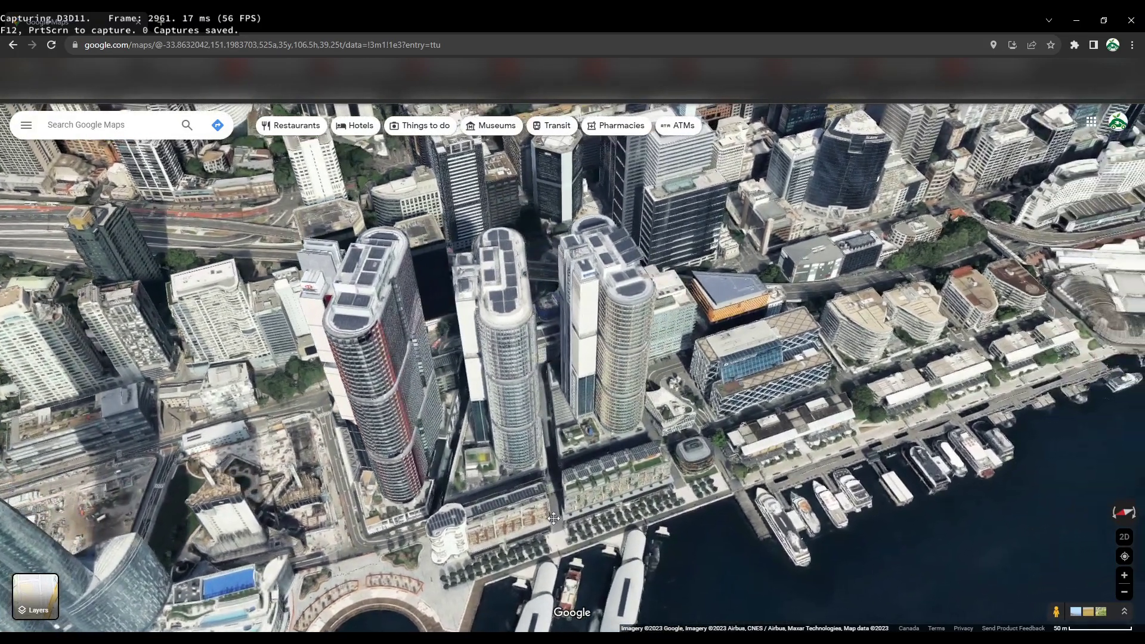
{"action": "left_click_drag", "start_coordinate": [613, 521], "coordinate": [757, 490]}
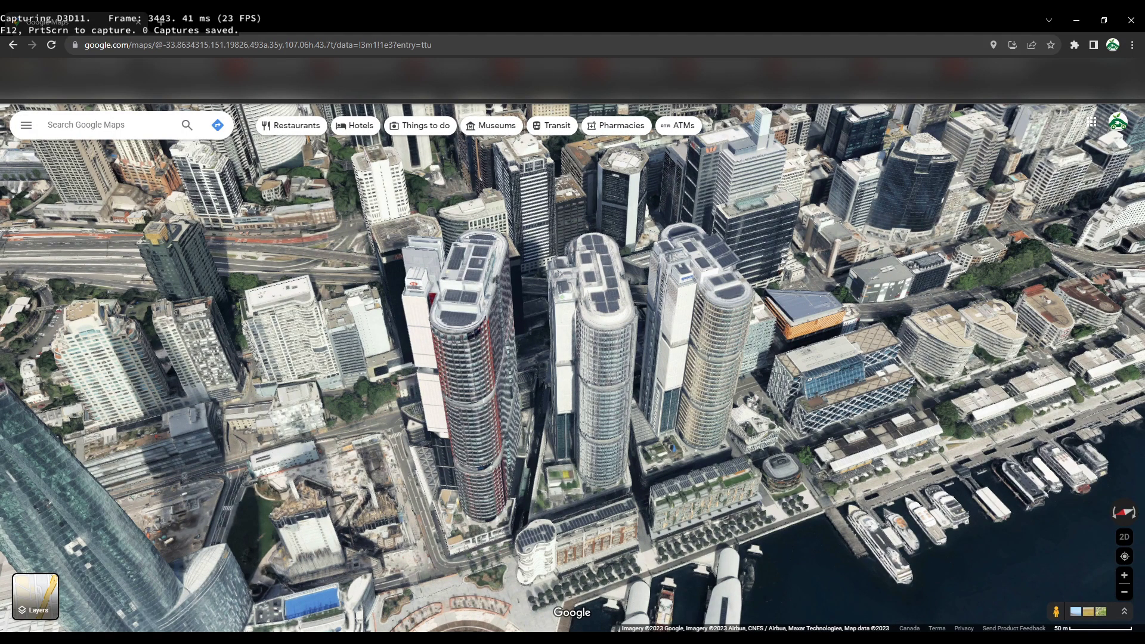
Step: Switch to RenderDoc and set the delay for delayed captures of the chrome process to 2 seconds
{"action": "key", "text": "alt+Tab"}
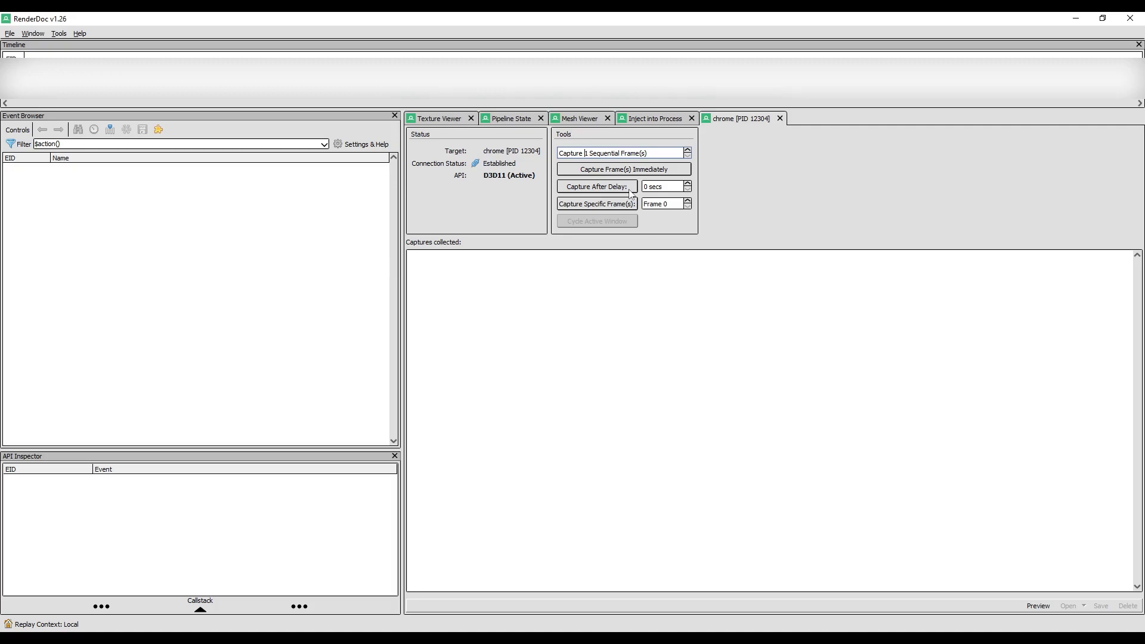
{"action": "left_click_drag", "start_coordinate": [667, 184], "coordinate": [624, 184]}
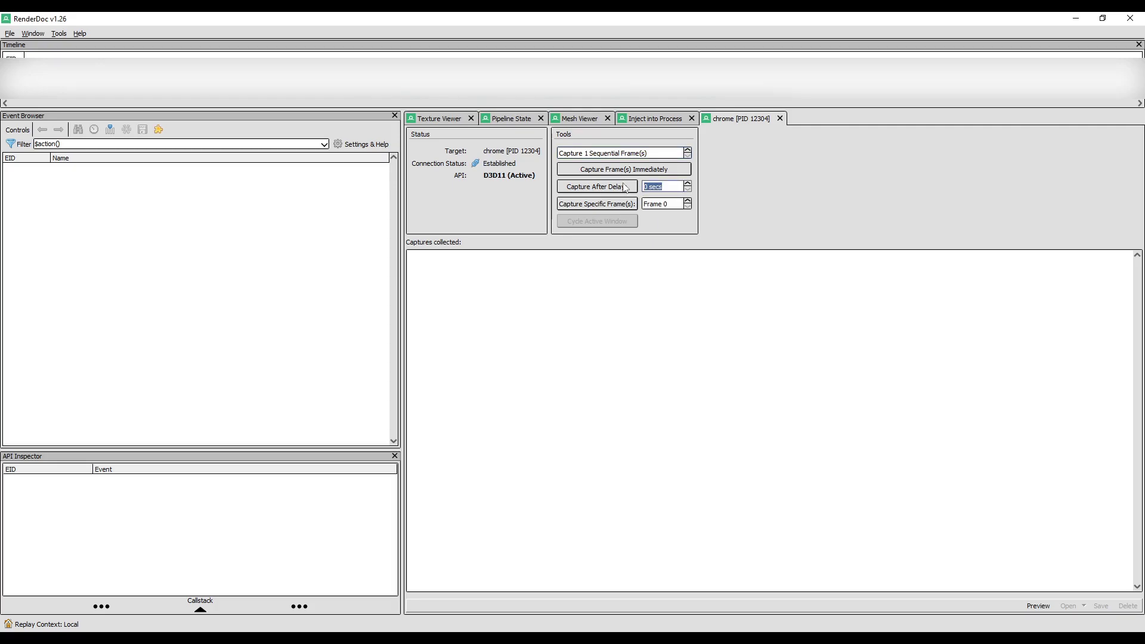
{"action": "type", "text": "2"}
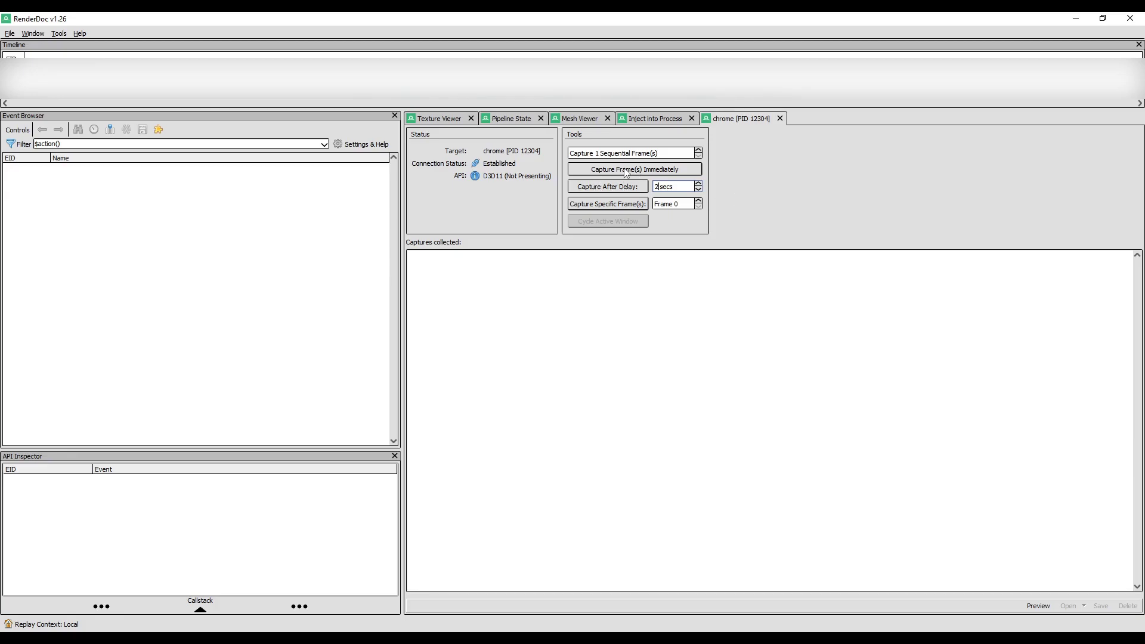
Step: Capture a frame of the 3D map in Chrome and load the collected capture in RenderDoc
{"action": "key", "text": "alt+Tab"}
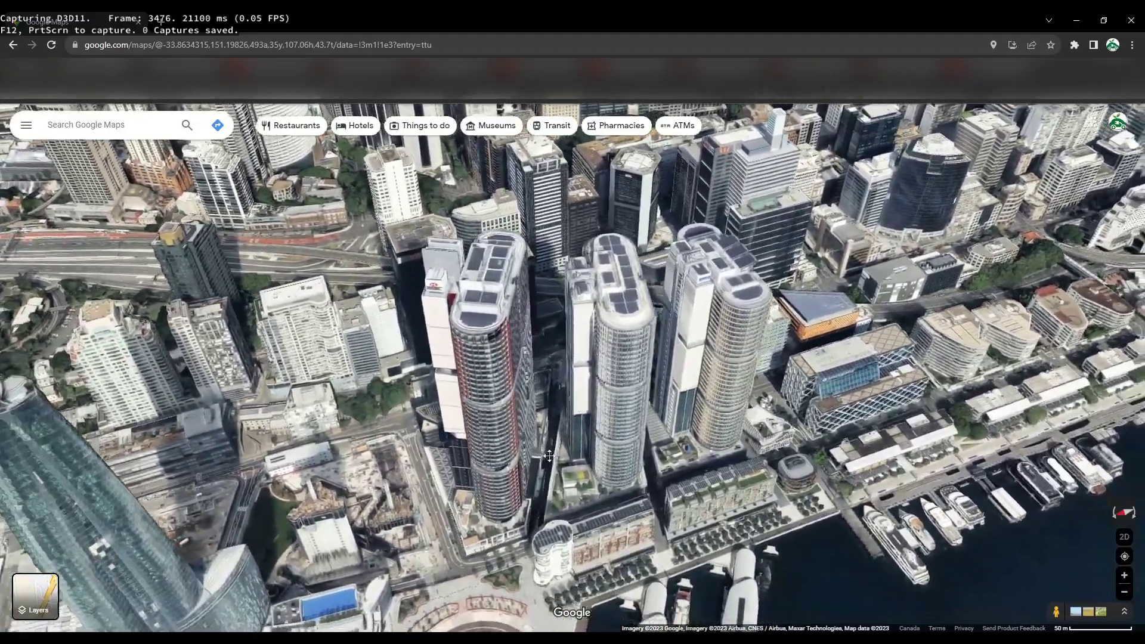
{"action": "key", "text": "F12"}
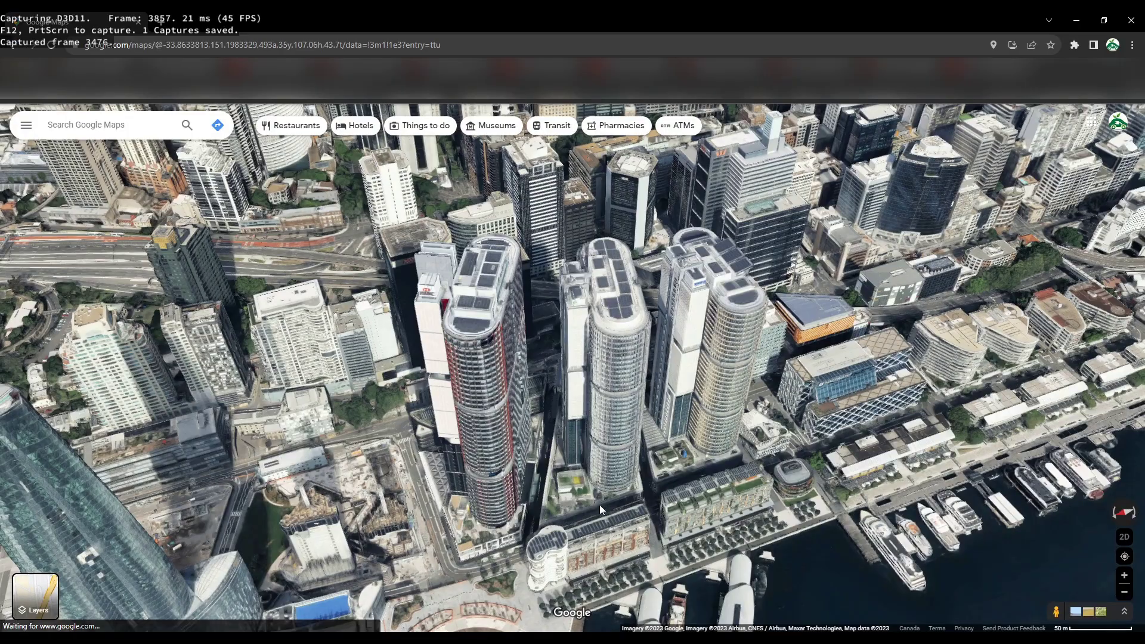
{"action": "key", "text": "alt+Tab"}
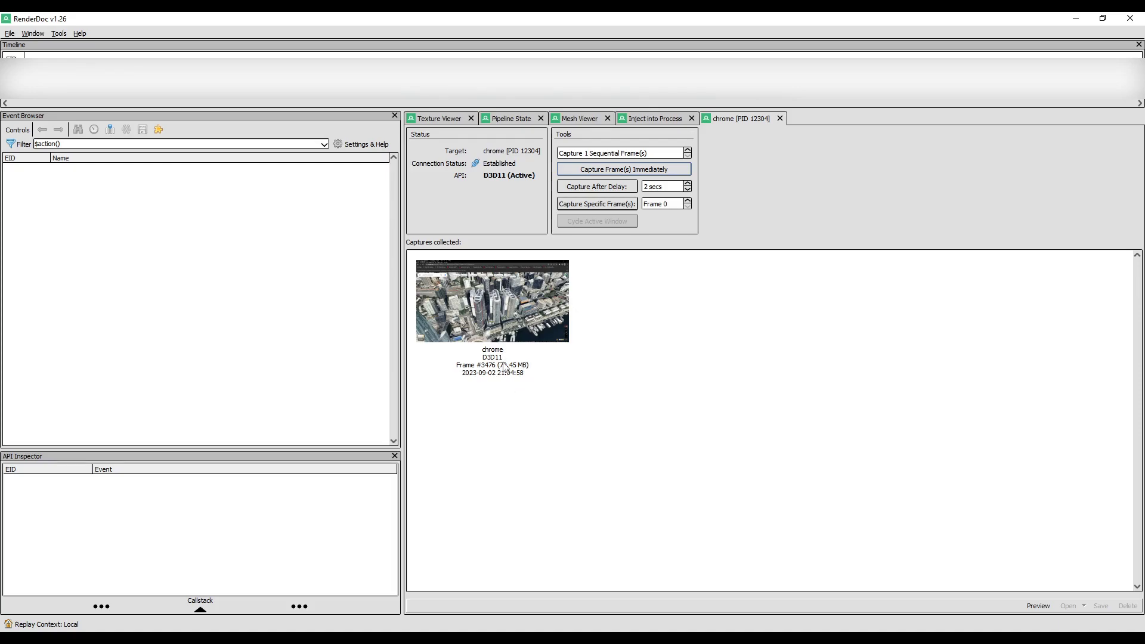
{"action": "double_click", "coordinate": [489, 317]}
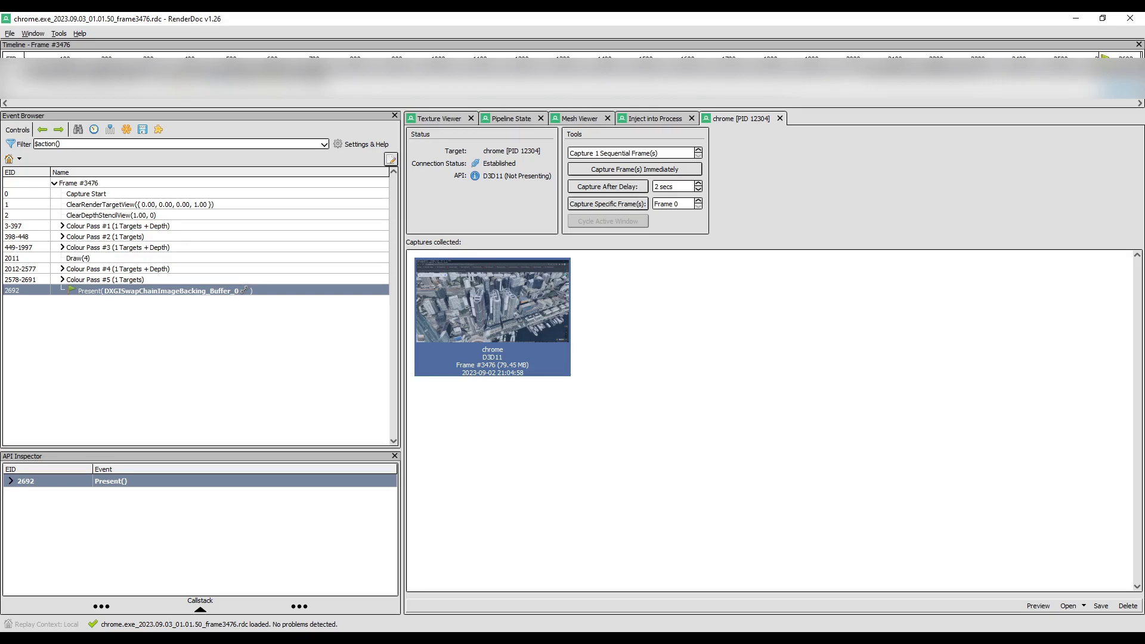
Step: Save the loaded frame capture to disk as an .rdc file
{"action": "left_click", "coordinate": [9, 34]}
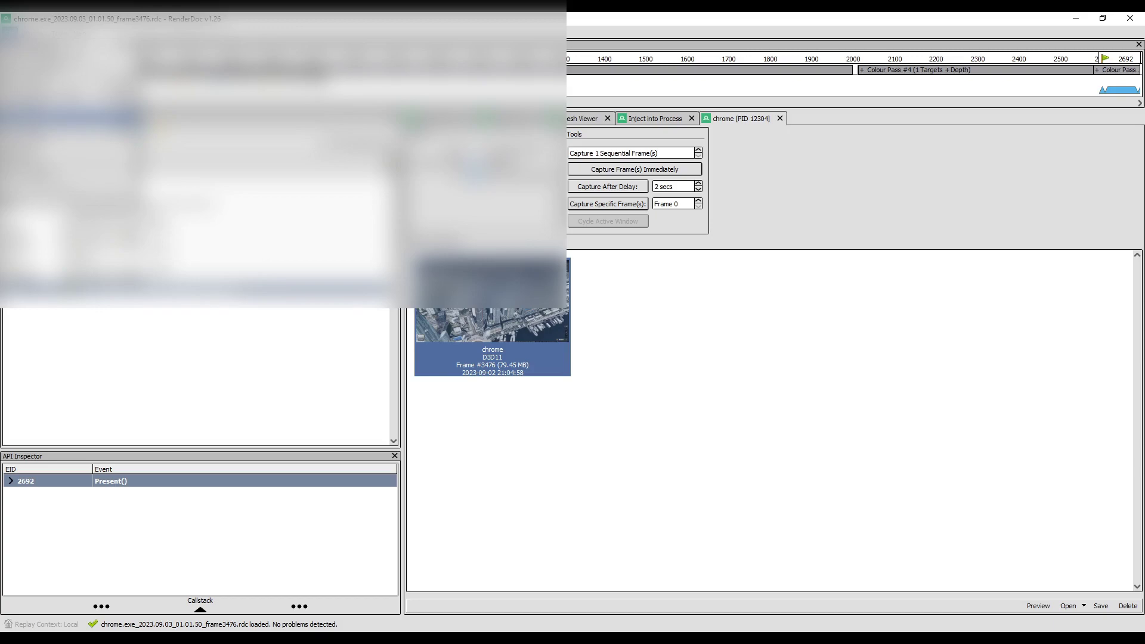
{"action": "left_click", "coordinate": [48, 71]}
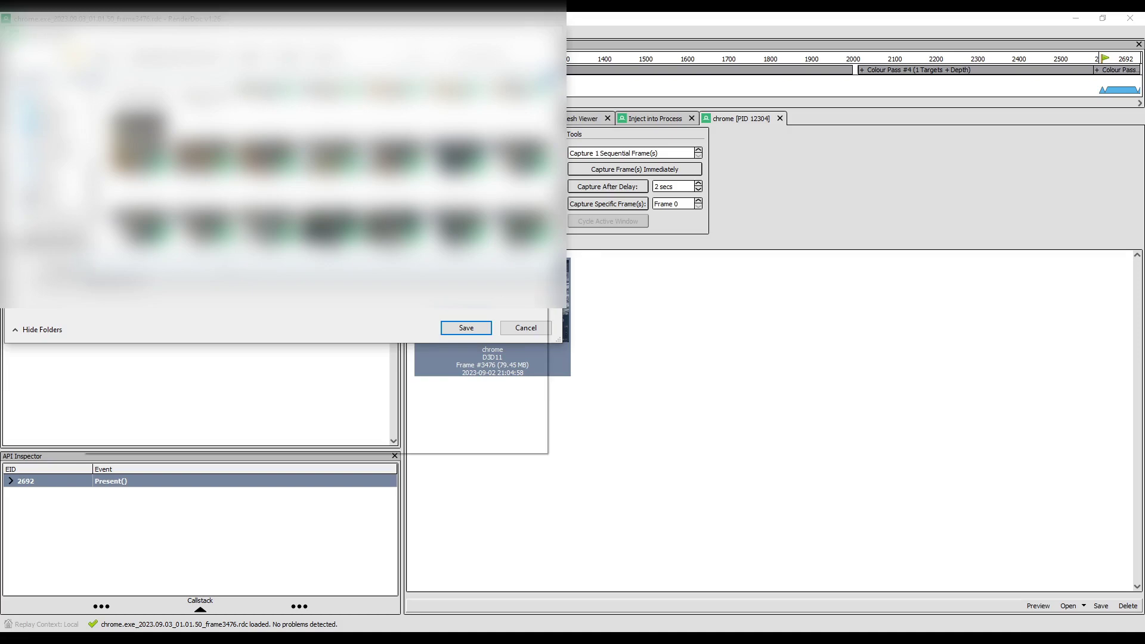
{"action": "type", "text": "s"}
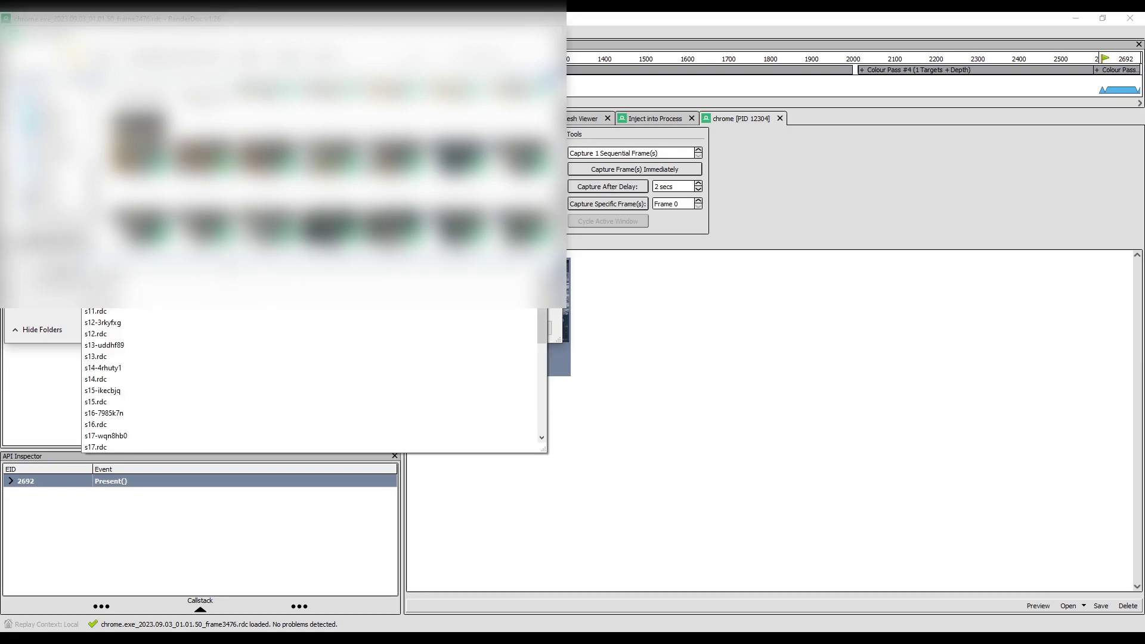
{"action": "key", "text": "Escape"}
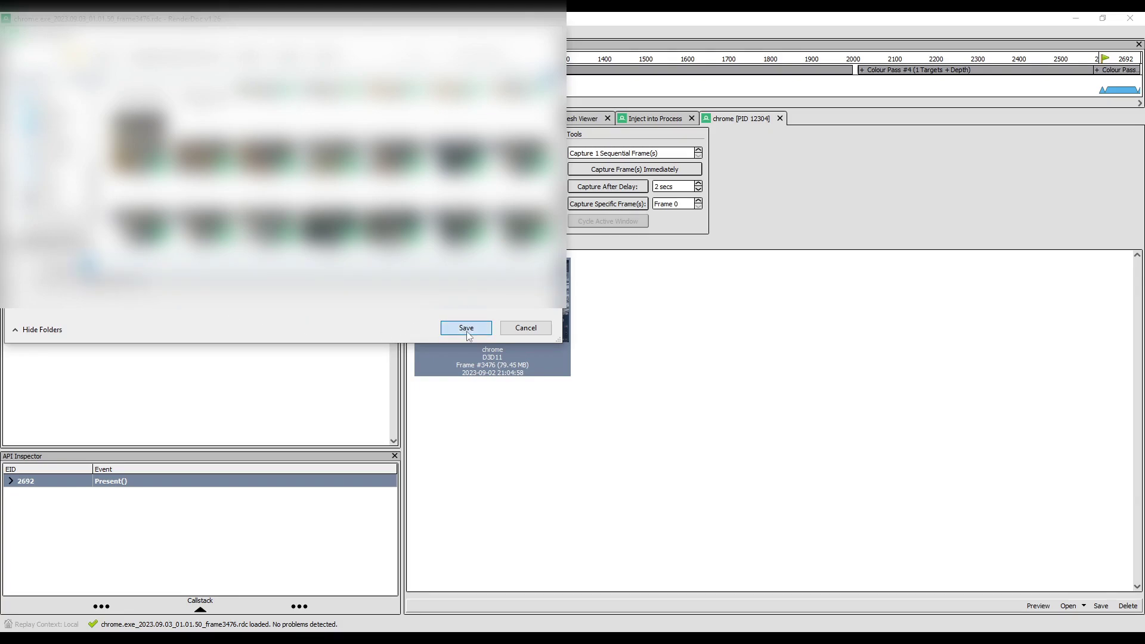
{"action": "key", "text": "Return"}
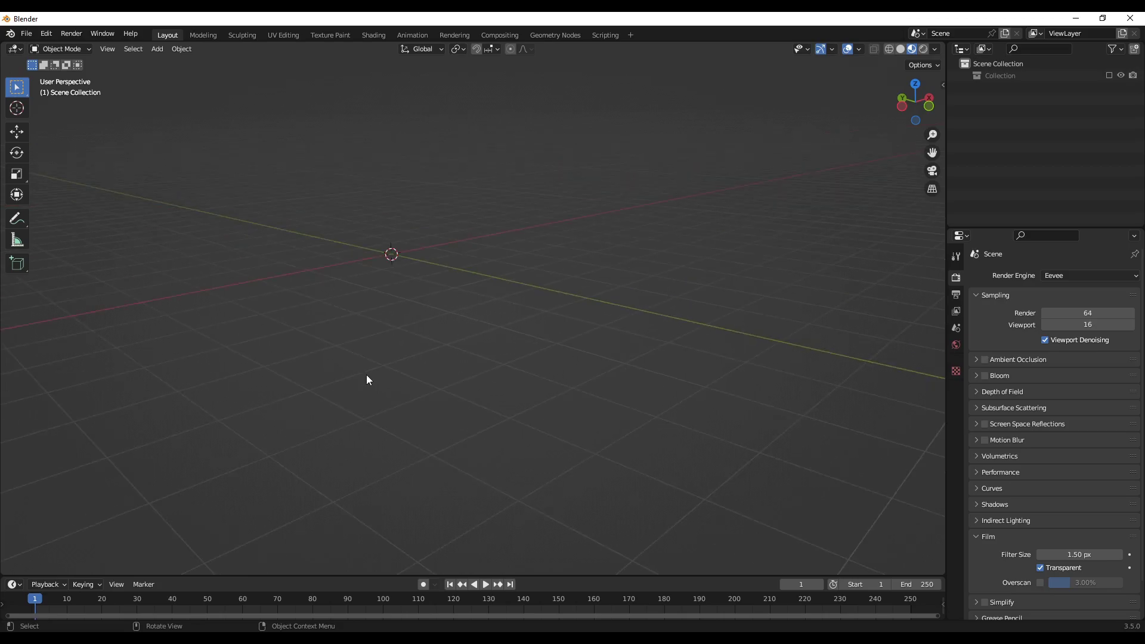
Step: In Blender, check in the add-on preferences whether Maps Models Importer is enabled, and close the preferences
{"action": "middle_click_drag", "start_coordinate": [406, 376], "coordinate": [399, 409]}
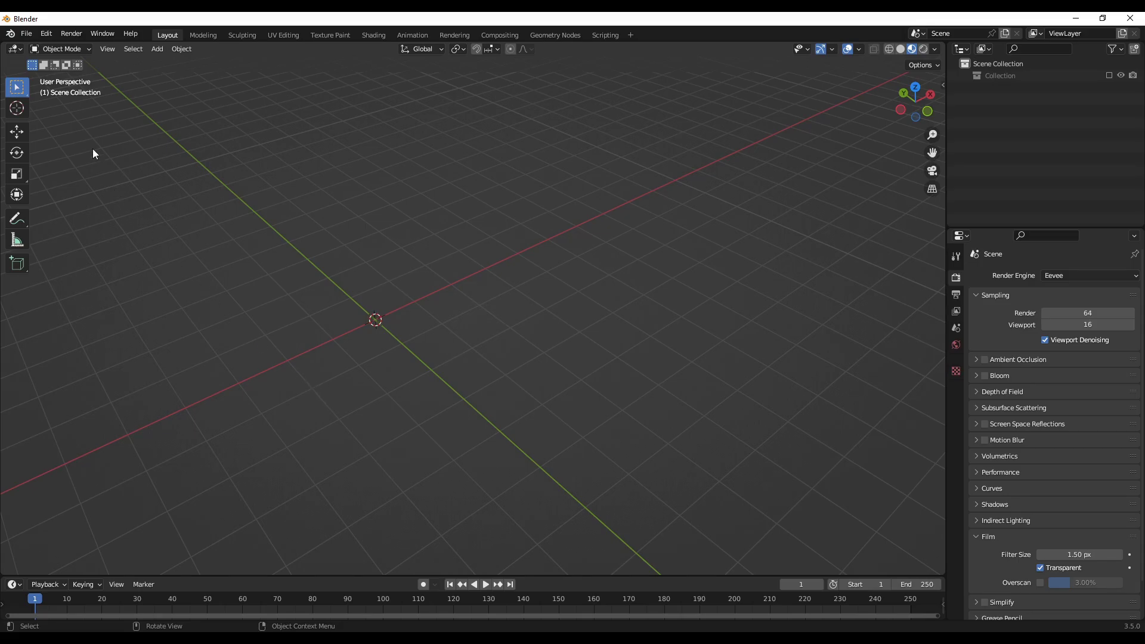
{"action": "left_click", "coordinate": [47, 34]}
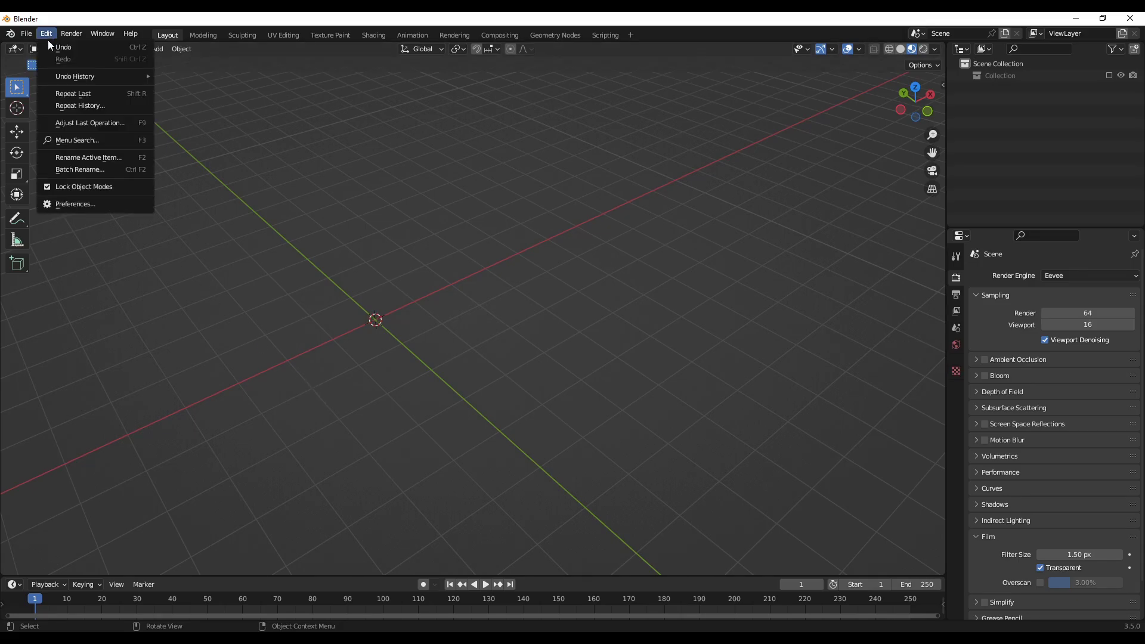
{"action": "left_click", "coordinate": [74, 205]}
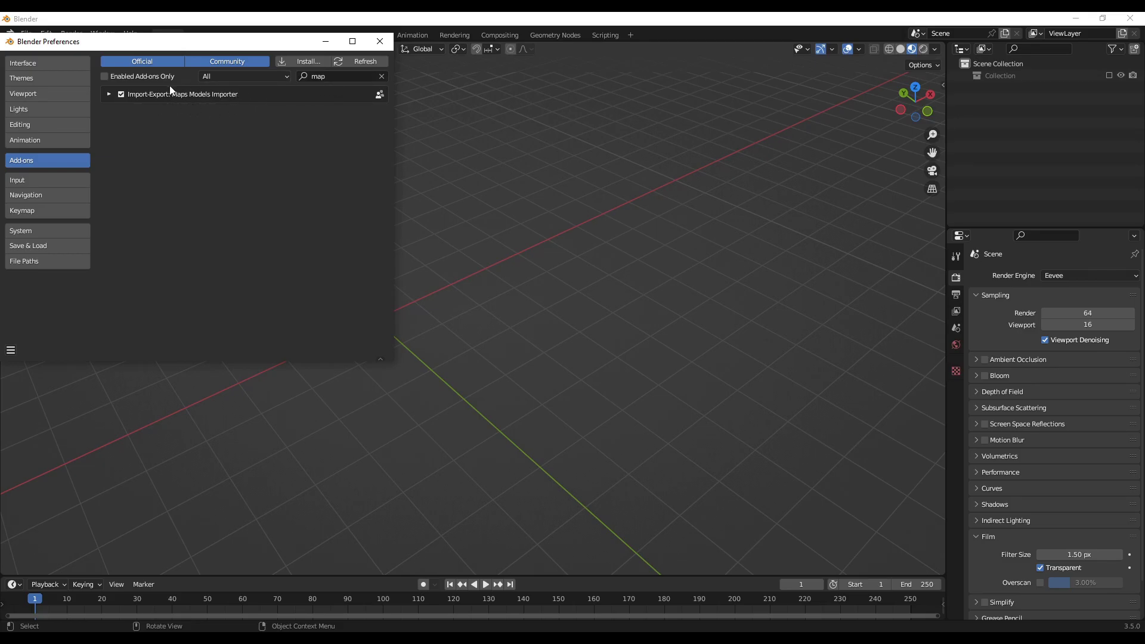
{"action": "left_click", "coordinate": [380, 41]}
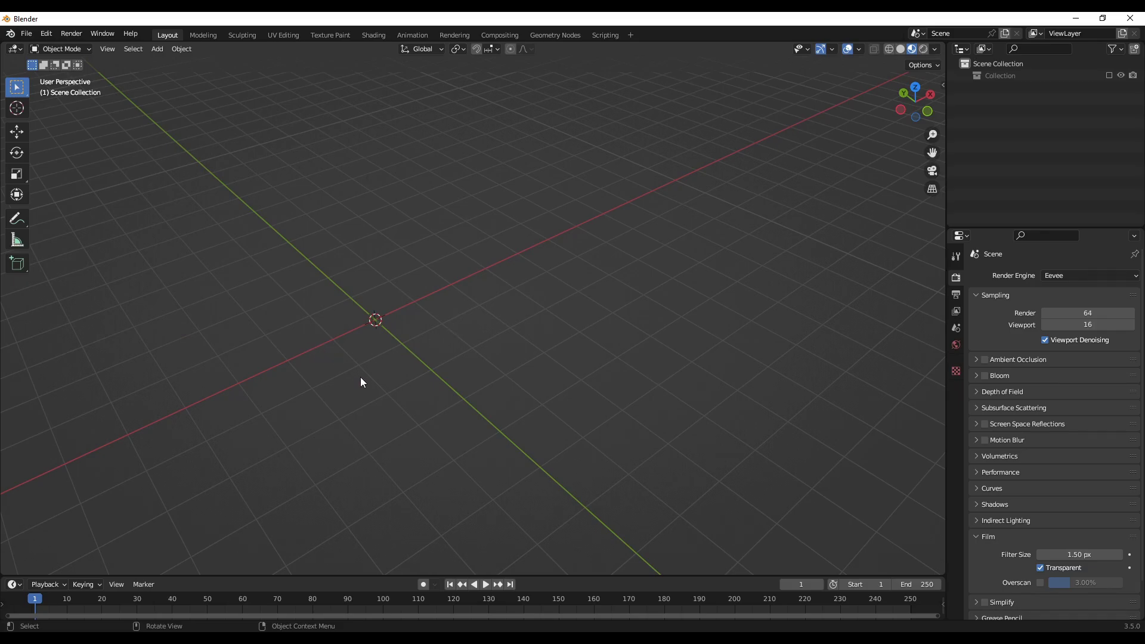
Step: Import the saved .rdc capture from disk as a Google Maps Capture
{"action": "middle_click_drag", "start_coordinate": [360, 379], "coordinate": [399, 365]}
{"action": "middle_click_drag", "start_coordinate": [377, 374], "coordinate": [352, 359]}
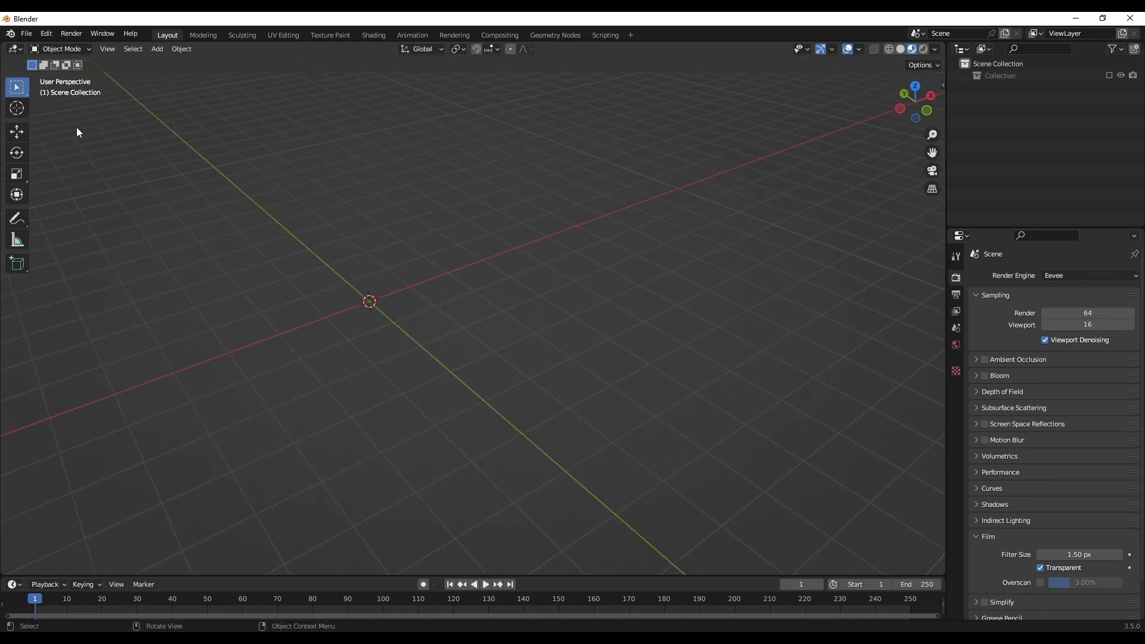
{"action": "left_click", "coordinate": [31, 36]}
{"action": "mouse_move", "coordinate": [70, 195]}
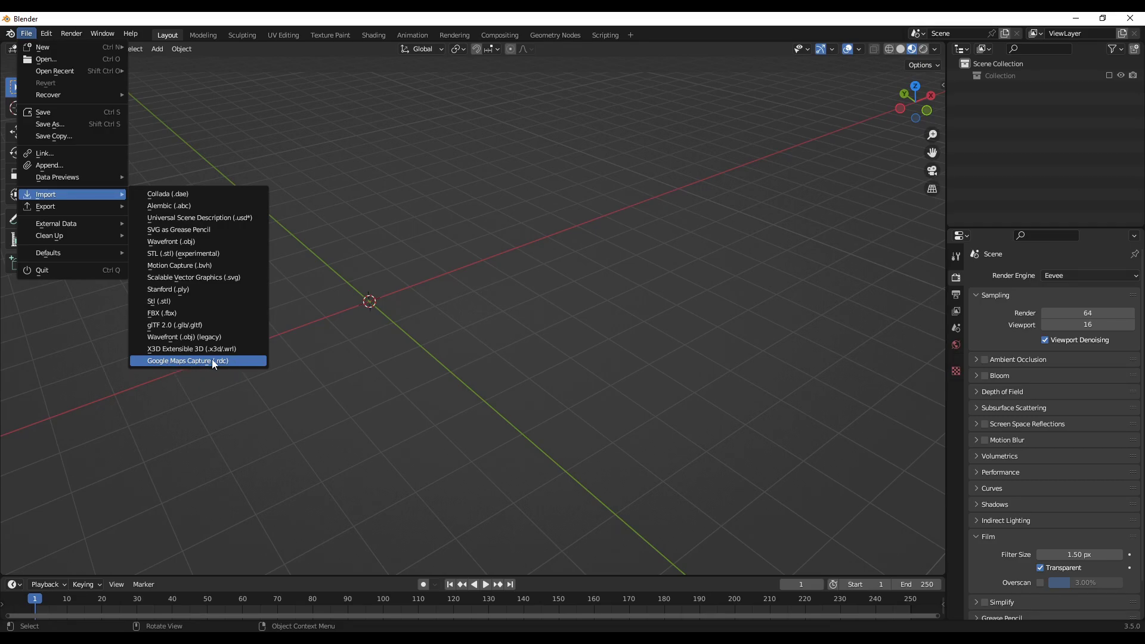
{"action": "left_click", "coordinate": [188, 361]}
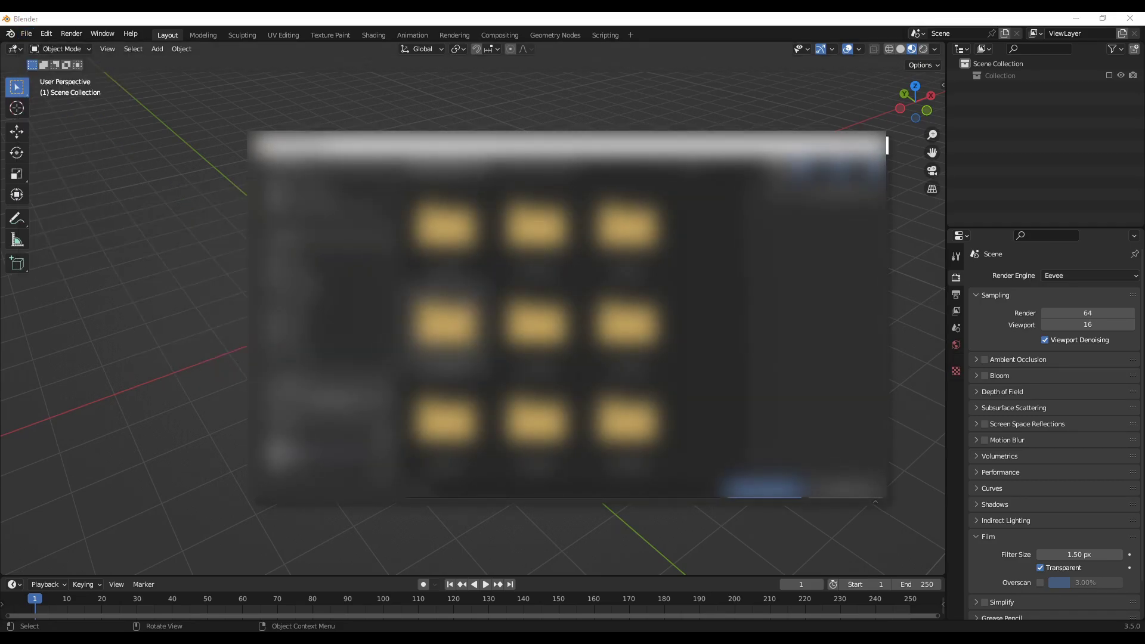
{"action": "scroll", "coordinate": [536, 328], "scroll_direction": "down", "scroll_amount": 1}
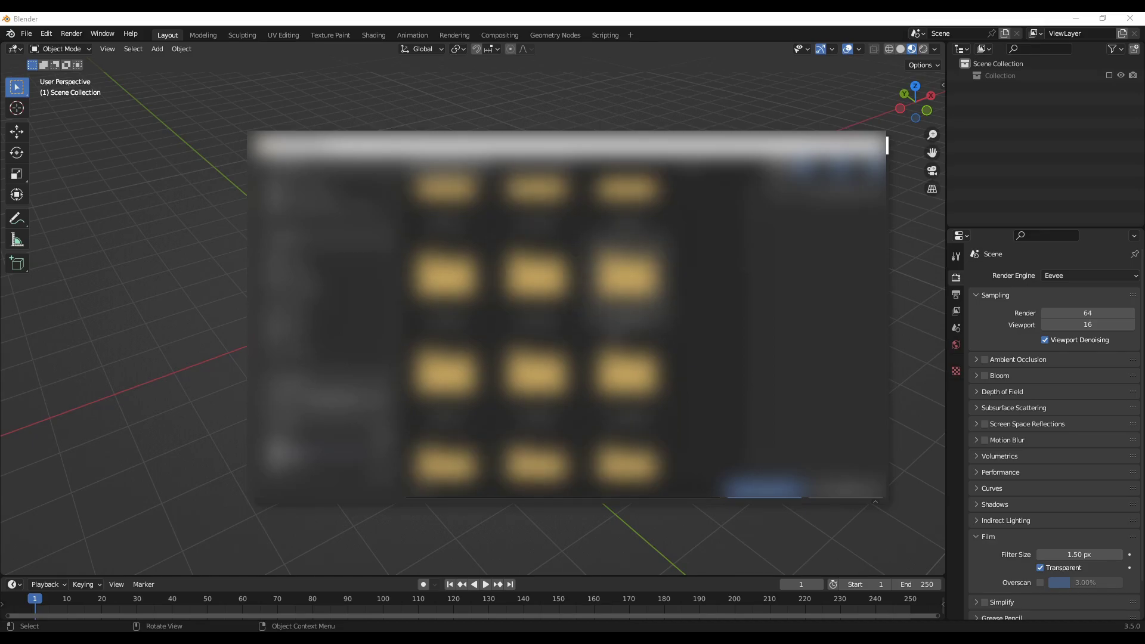
{"action": "scroll", "coordinate": [536, 328], "scroll_direction": "up", "scroll_amount": 2}
{"action": "double_click", "coordinate": [446, 355]}
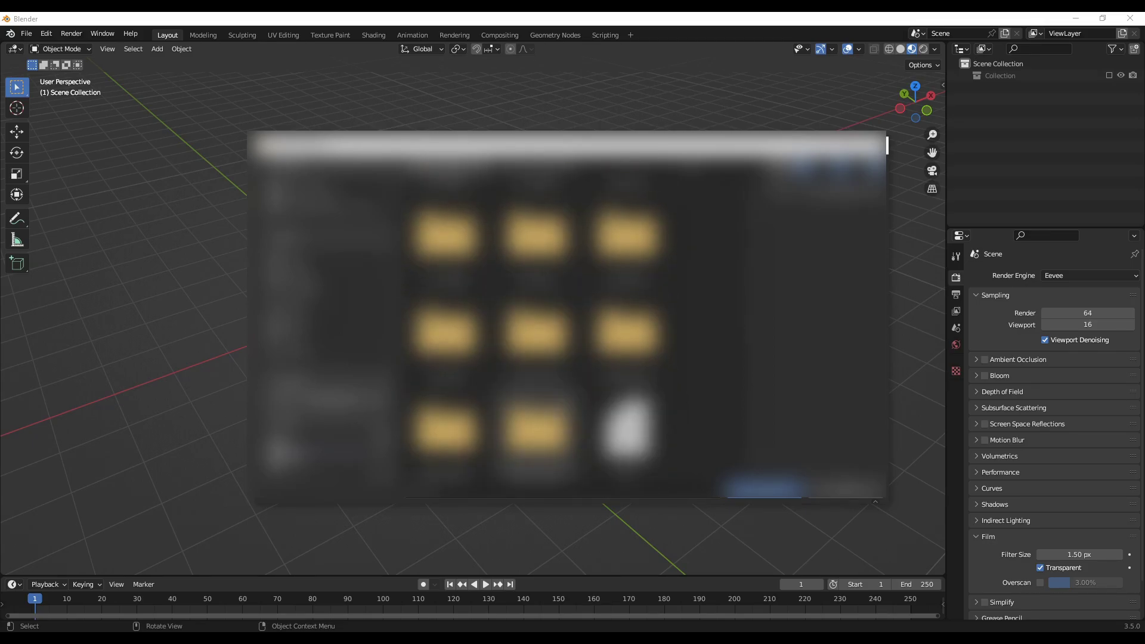
{"action": "scroll", "coordinate": [569, 403], "scroll_direction": "down", "scroll_amount": 1}
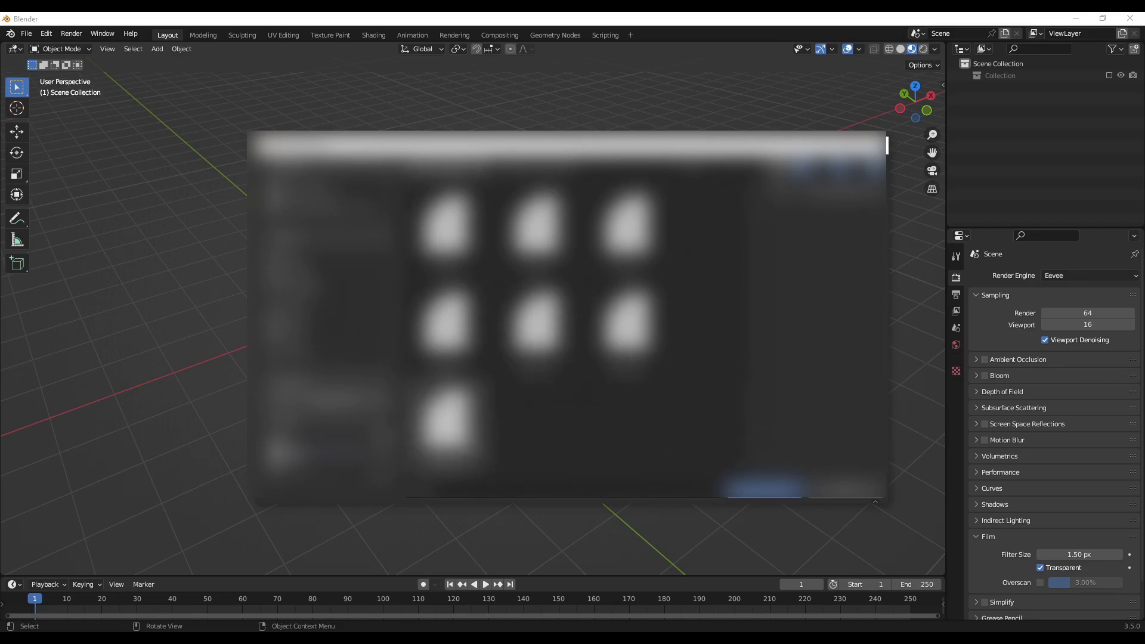
{"action": "left_click", "coordinate": [627, 225]}
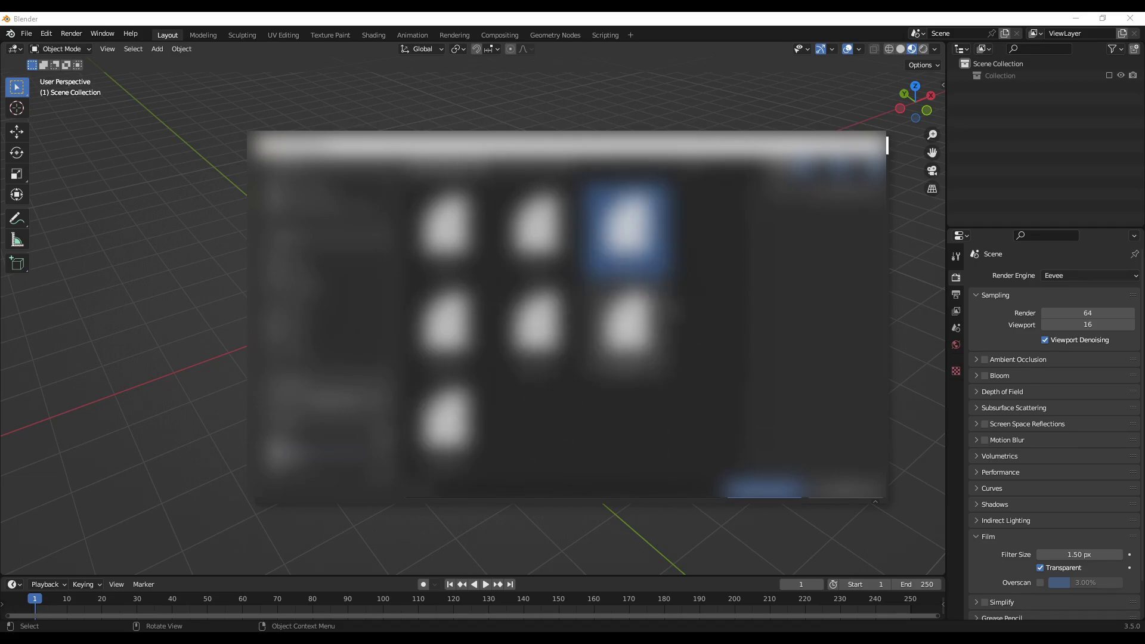
{"action": "left_click", "coordinate": [766, 493]}
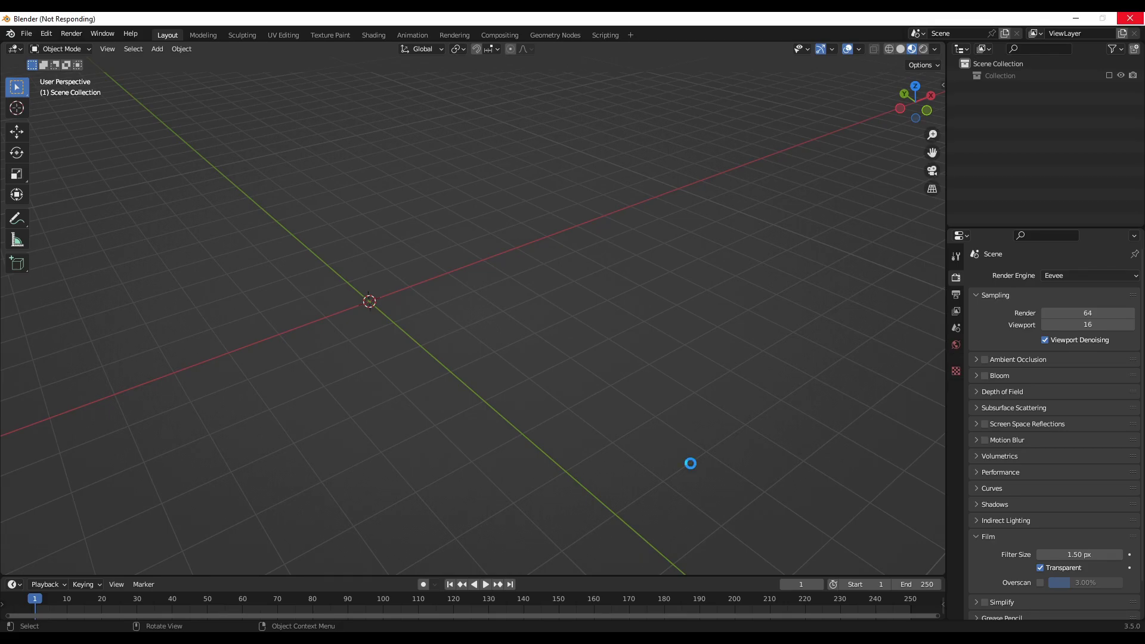
Step: Examine the imported textured city model along its waterfront, both as a whole and close up
{"action": "middle_click_drag", "start_coordinate": [591, 475], "coordinate": [548, 473]}
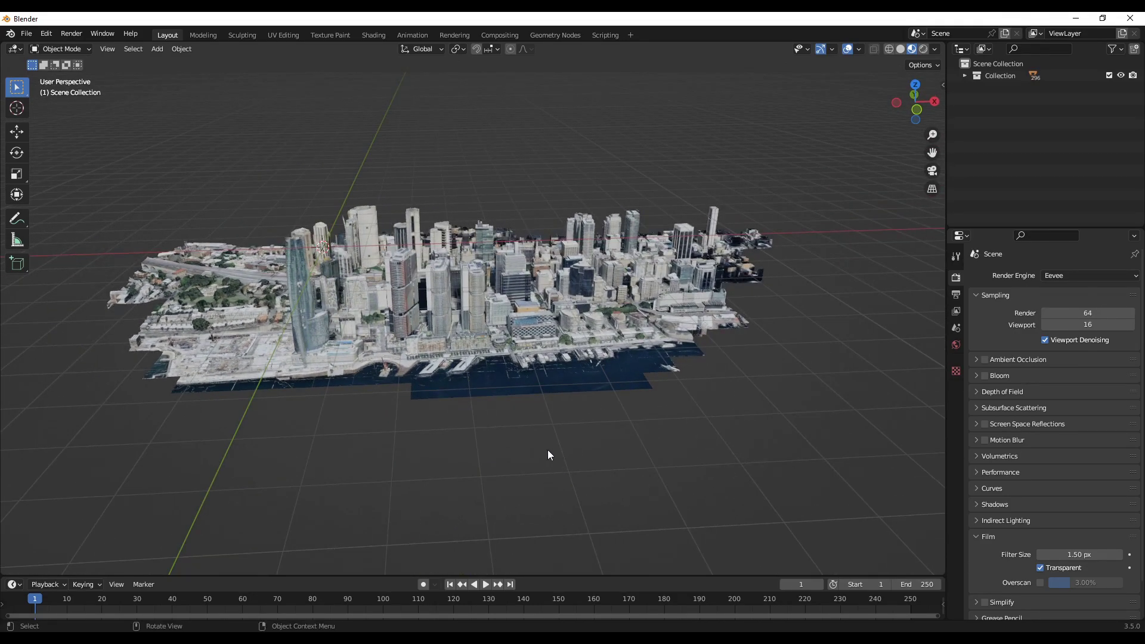
{"action": "scroll", "coordinate": [548, 453], "scroll_direction": "up", "scroll_amount": 5}
{"action": "middle_click_drag", "start_coordinate": [596, 474], "coordinate": [577, 495]}
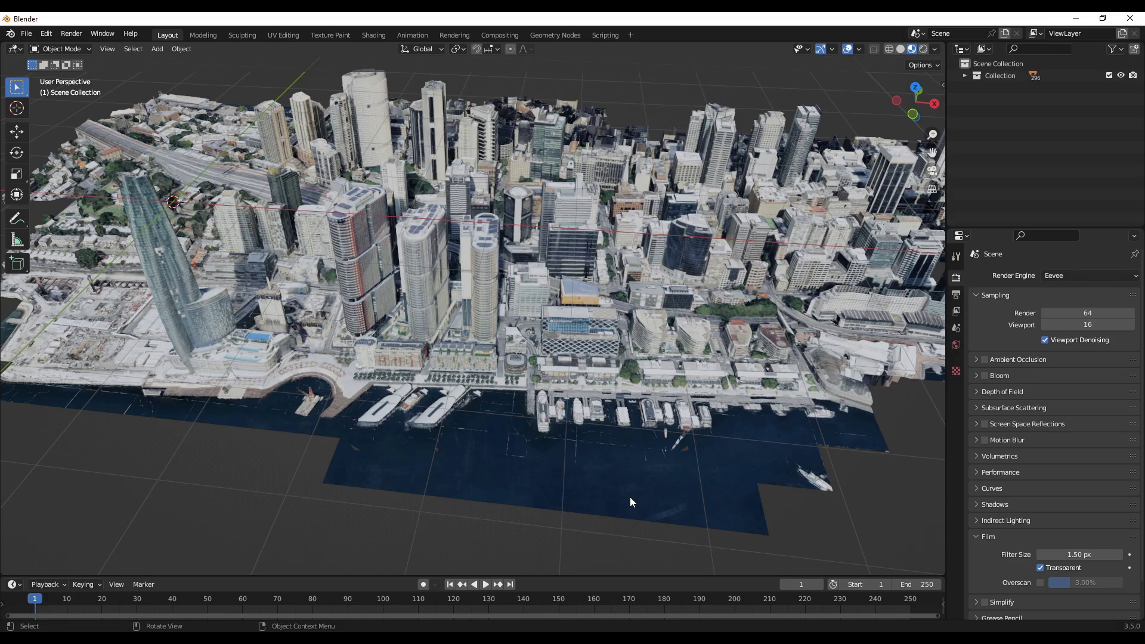
{"action": "scroll", "coordinate": [506, 477], "scroll_direction": "down", "scroll_amount": 5}
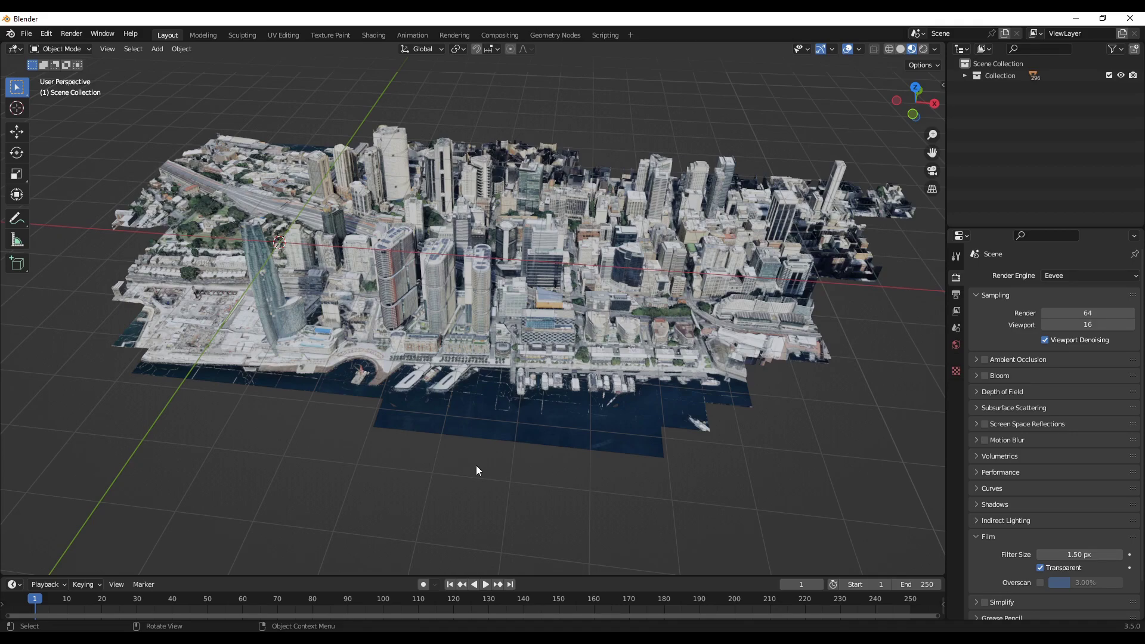
{"action": "middle_click_drag", "start_coordinate": [476, 465], "coordinate": [517, 440]}
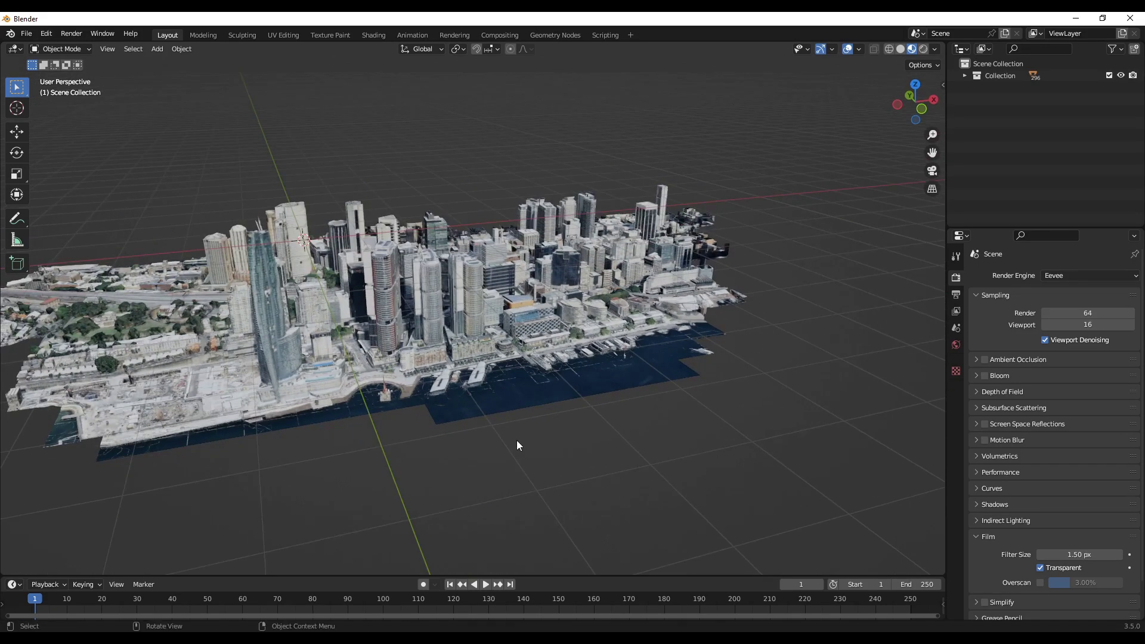
{"action": "scroll", "coordinate": [478, 441], "scroll_direction": "up", "scroll_amount": 8}
{"action": "scroll", "coordinate": [478, 442], "scroll_direction": "down", "scroll_amount": 2}
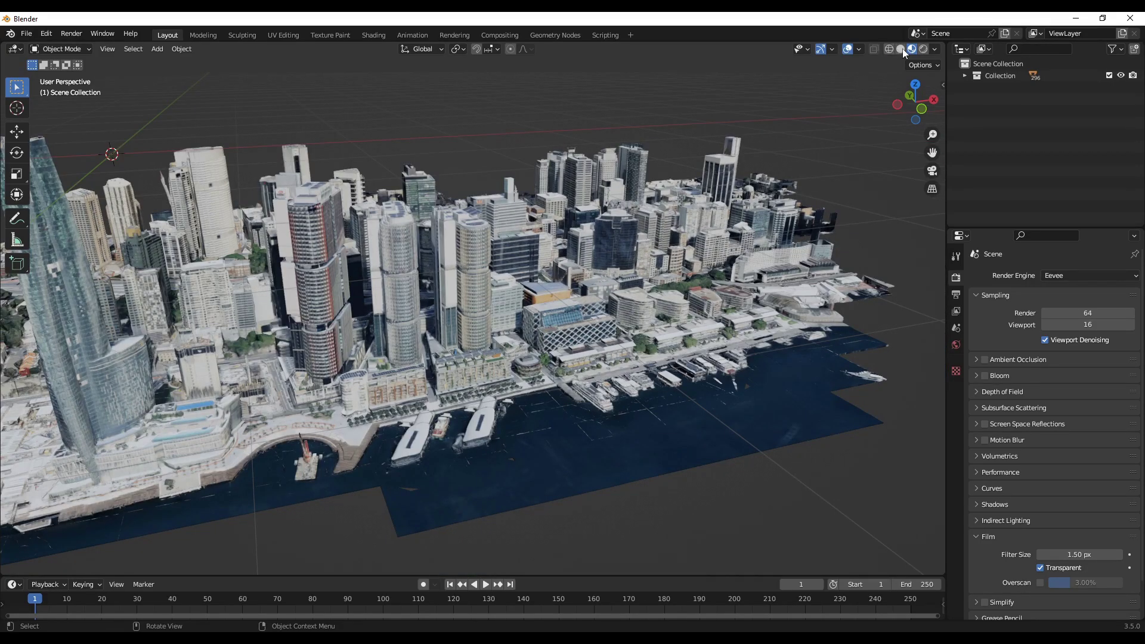
Step: Show the city in Solid shading and select several building meshes to examine how the untextured geometry is divided
{"action": "left_click", "coordinate": [903, 48]}
{"action": "middle_click_drag", "start_coordinate": [463, 236], "coordinate": [345, 379]}
{"action": "middle_click_drag", "start_coordinate": [678, 397], "coordinate": [623, 320]}
{"action": "left_click", "coordinate": [649, 383]}
{"action": "left_click", "coordinate": [481, 324]}
{"action": "left_click", "coordinate": [421, 264]}
{"action": "left_click", "coordinate": [477, 181]}
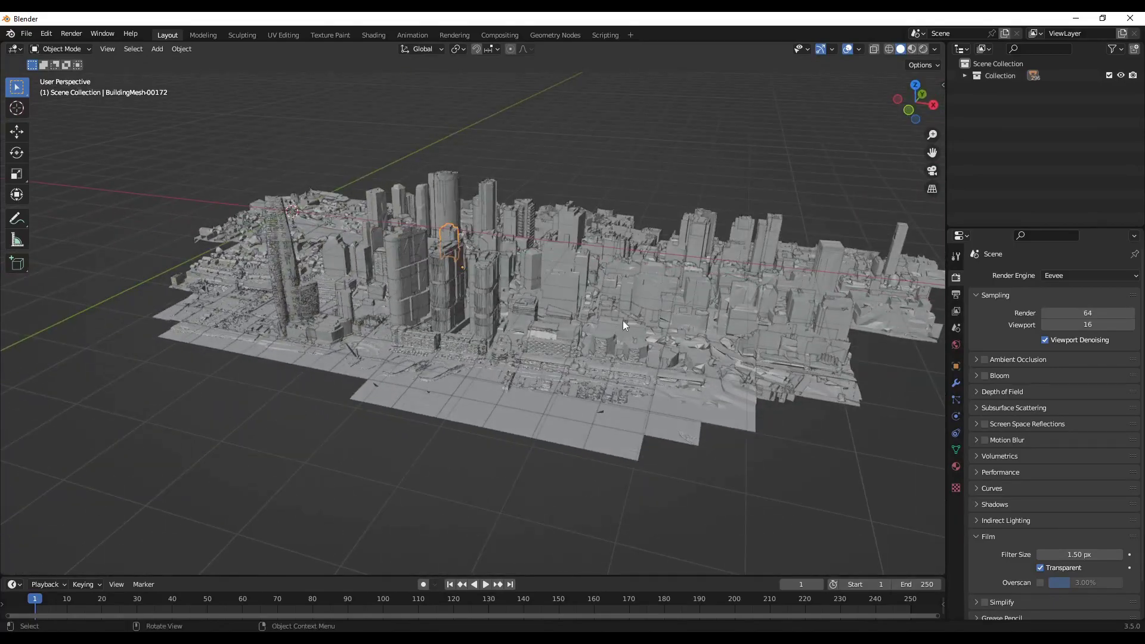
{"action": "left_click", "coordinate": [585, 278]}
{"action": "middle_click_drag", "start_coordinate": [534, 333], "coordinate": [585, 387]}
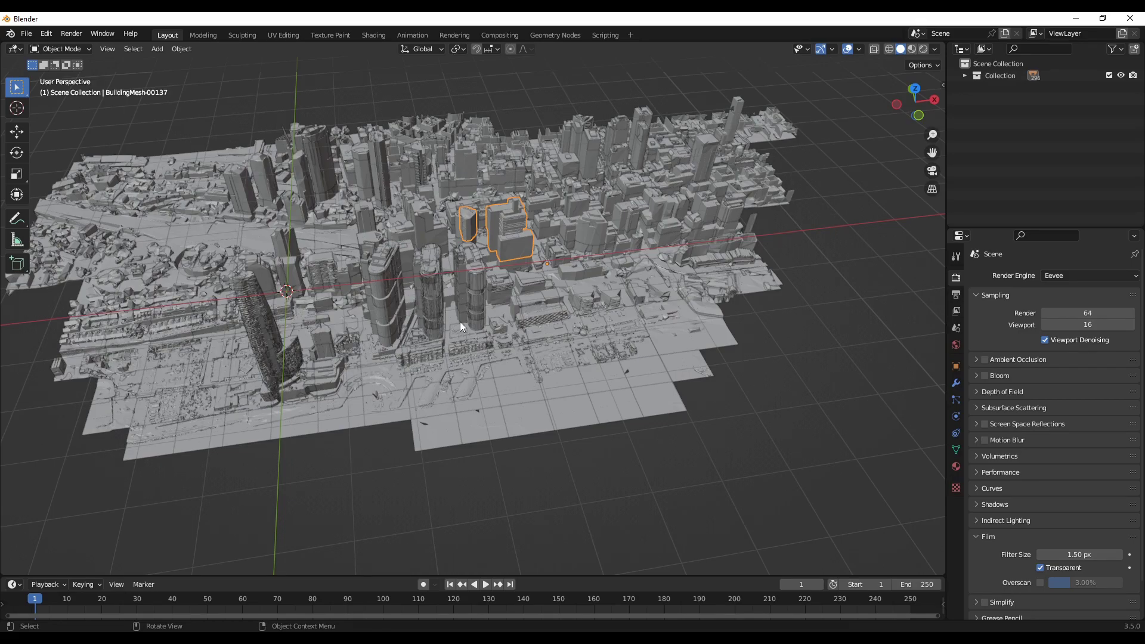
{"action": "middle_click_drag", "start_coordinate": [459, 321], "coordinate": [527, 296]}
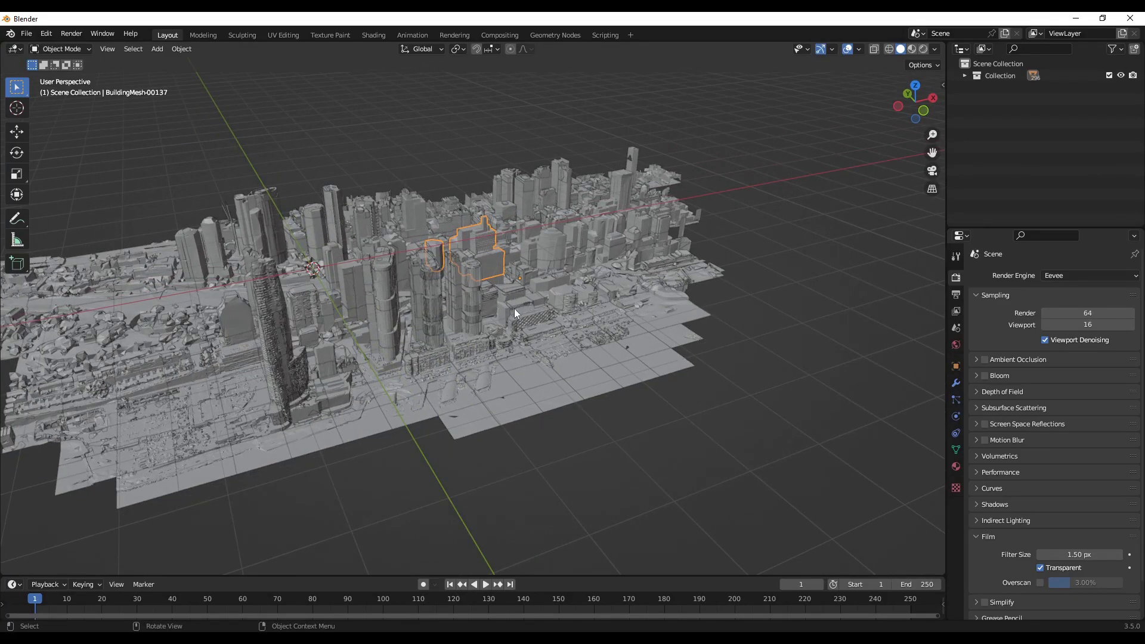
{"action": "middle_click_drag", "start_coordinate": [420, 353], "coordinate": [386, 349]}
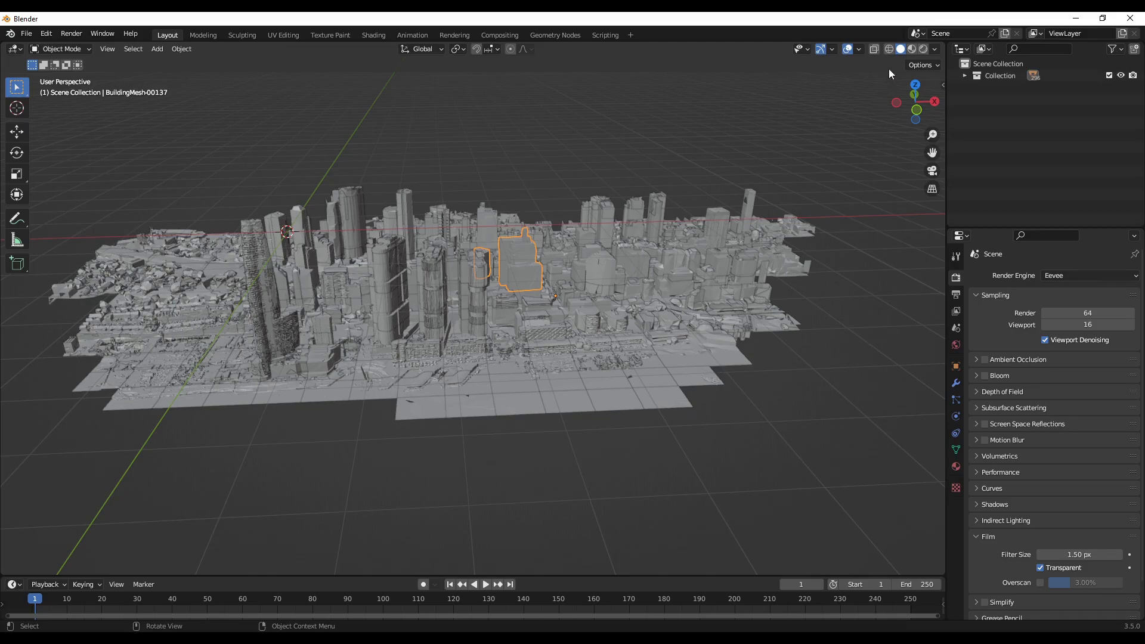
Step: Return the viewport to Material Preview shading and clear the highlight from the selected building block
{"action": "left_click", "coordinate": [913, 49]}
{"action": "scroll", "coordinate": [409, 352], "scroll_direction": "up", "scroll_amount": 4}
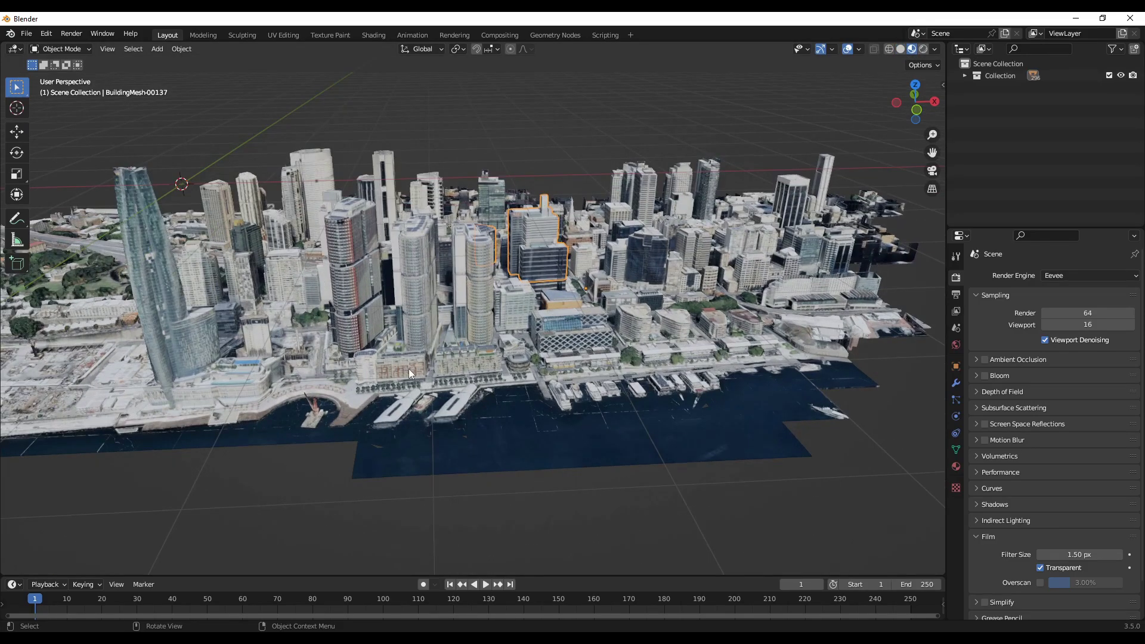
{"action": "middle_click_drag", "start_coordinate": [485, 465], "coordinate": [488, 452], "text": "shift"}
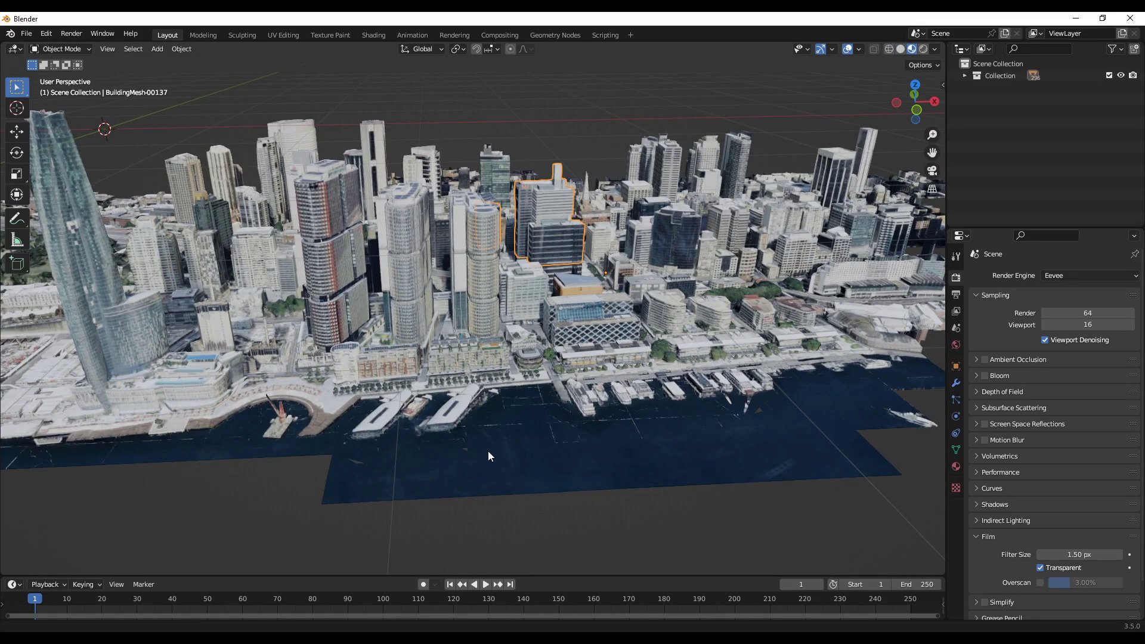
{"action": "left_click", "coordinate": [558, 489]}
{"action": "left_click", "coordinate": [573, 529]}
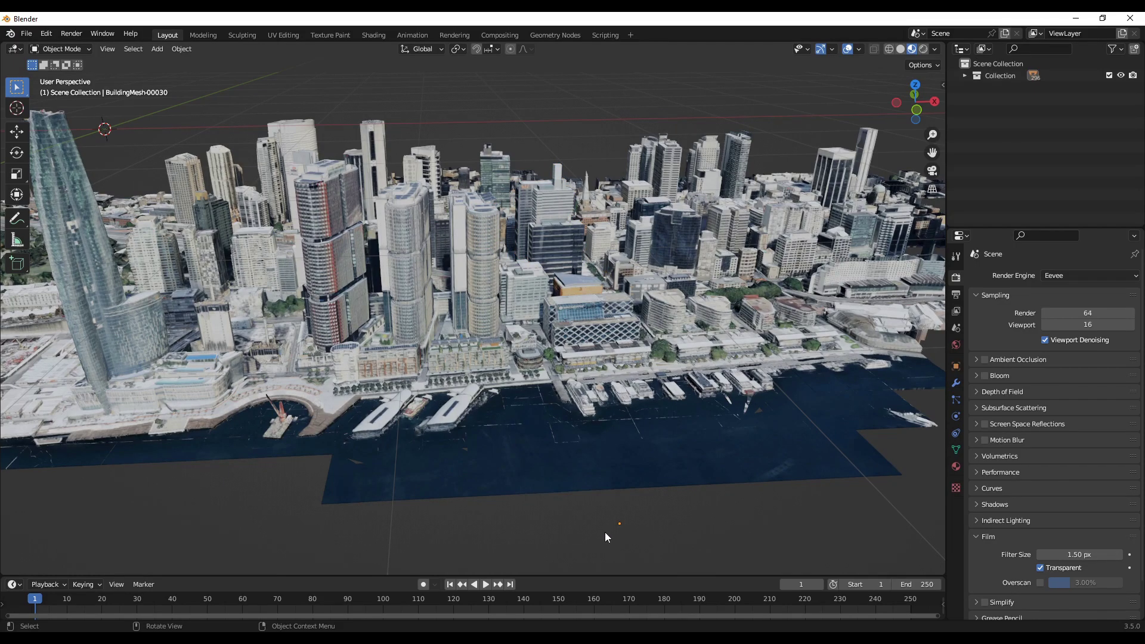
Step: Examine the textured city from low and high angles, around the tall waterfront tower and from the opposite end
{"action": "middle_click_drag", "start_coordinate": [606, 531], "coordinate": [585, 427], "text": "shift"}
{"action": "scroll", "coordinate": [355, 427], "scroll_direction": "up", "scroll_amount": 2}
{"action": "middle_click_drag", "start_coordinate": [356, 427], "coordinate": [353, 400]}
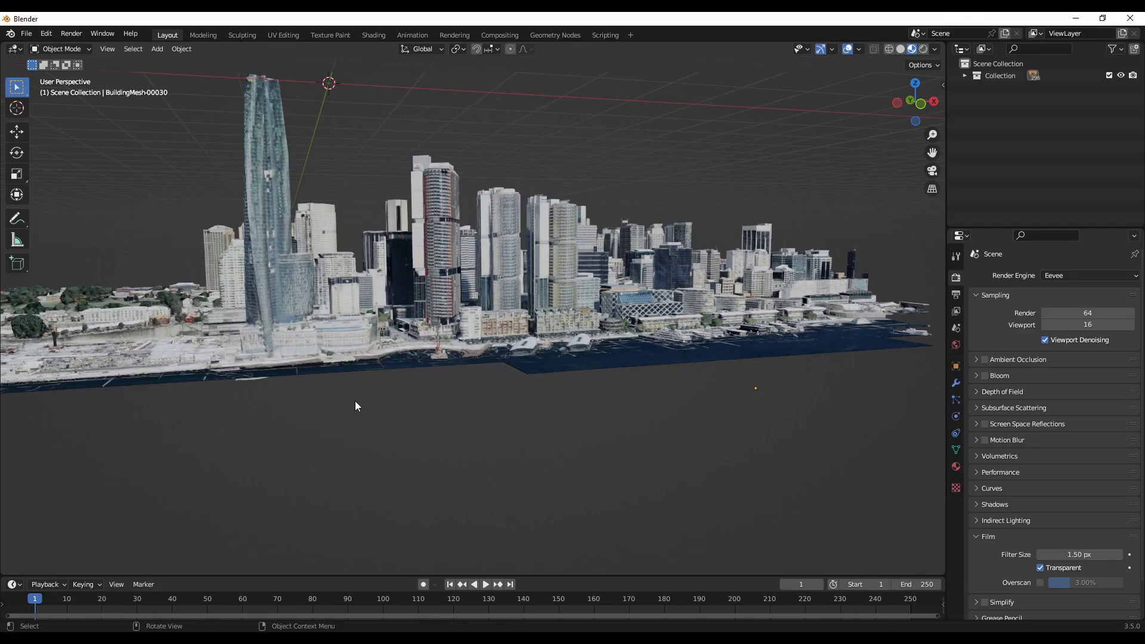
{"action": "scroll", "coordinate": [355, 401], "scroll_direction": "up", "scroll_amount": 3}
{"action": "middle_click_drag", "start_coordinate": [438, 442], "coordinate": [395, 481]}
{"action": "scroll", "coordinate": [609, 460], "scroll_direction": "down", "scroll_amount": 2}
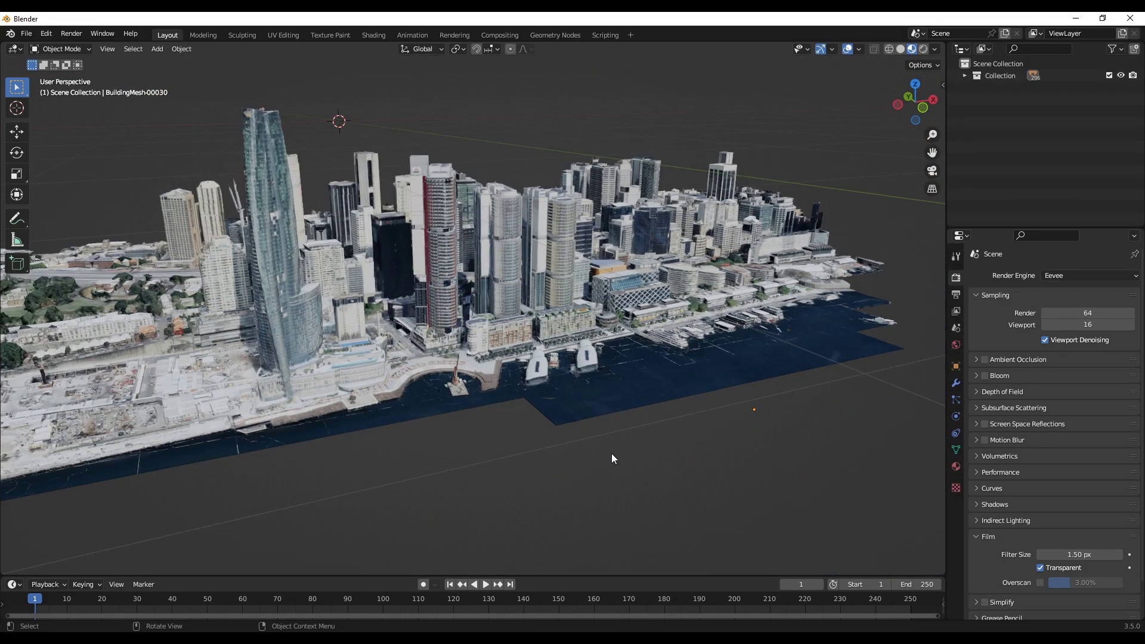
{"action": "middle_click_drag", "start_coordinate": [468, 470], "coordinate": [549, 456]}
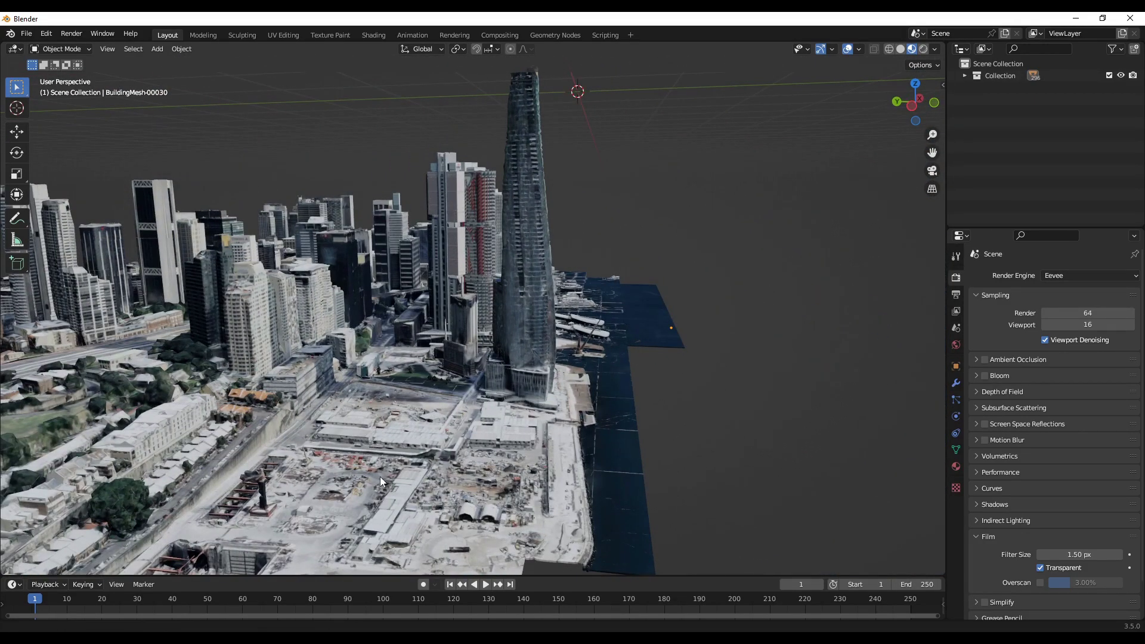
{"action": "scroll", "coordinate": [381, 475], "scroll_direction": "up", "scroll_amount": 4}
{"action": "middle_click_drag", "start_coordinate": [381, 474], "coordinate": [327, 495]}
{"action": "scroll", "coordinate": [581, 451], "scroll_direction": "up", "scroll_amount": 2}
{"action": "middle_click_drag", "start_coordinate": [589, 425], "coordinate": [285, 406]}
{"action": "scroll", "coordinate": [261, 405], "scroll_direction": "up", "scroll_amount": 3}
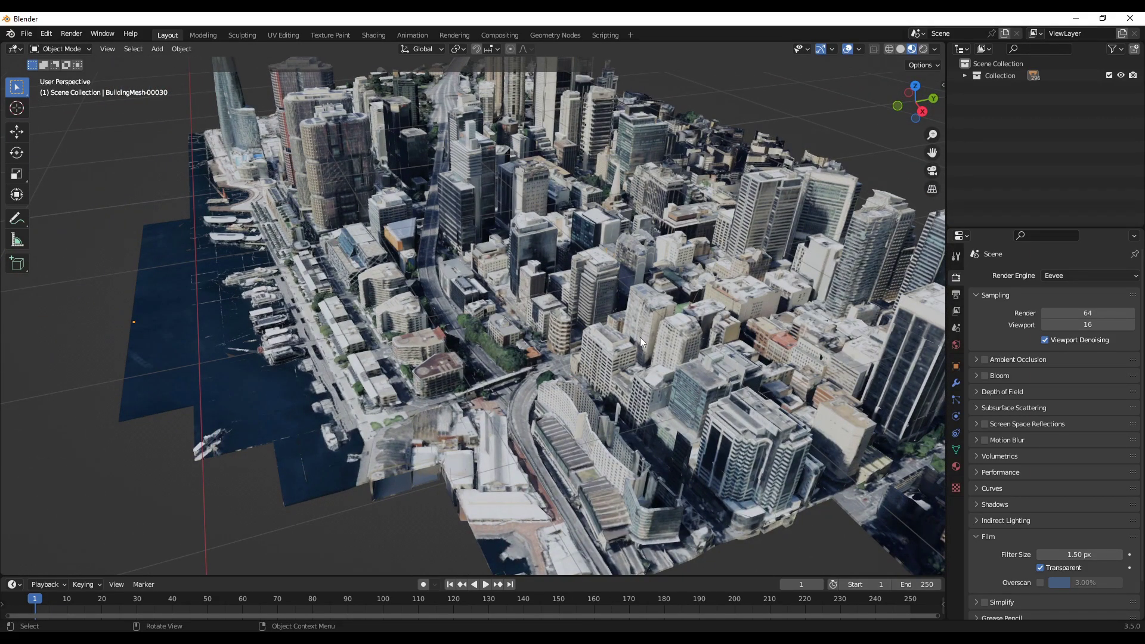
{"action": "middle_click_drag", "start_coordinate": [590, 438], "coordinate": [679, 437]}
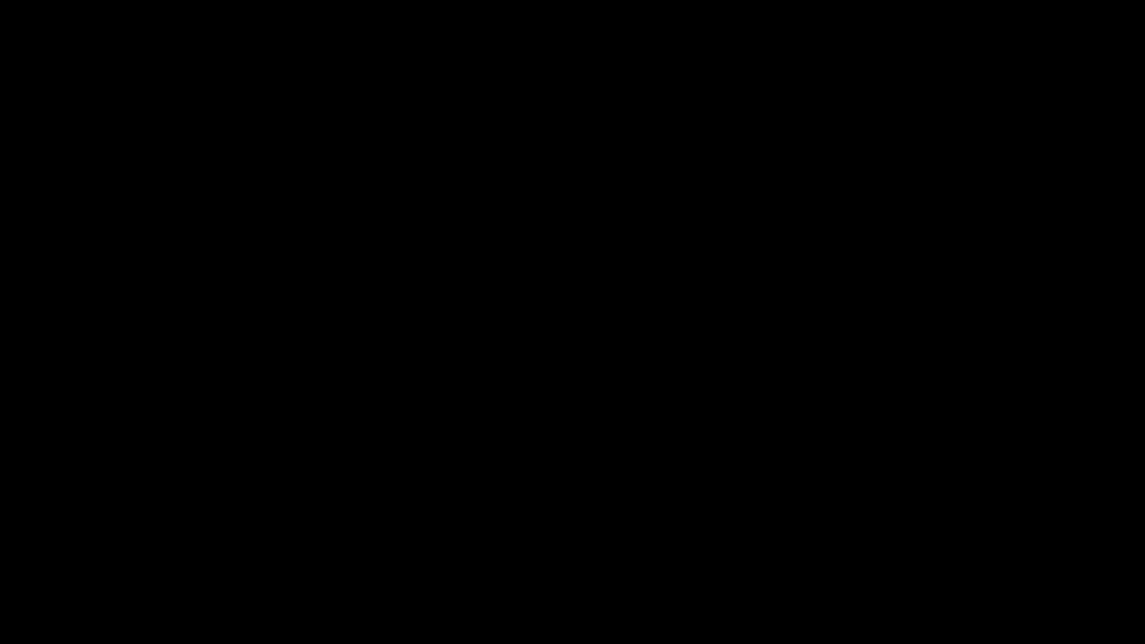